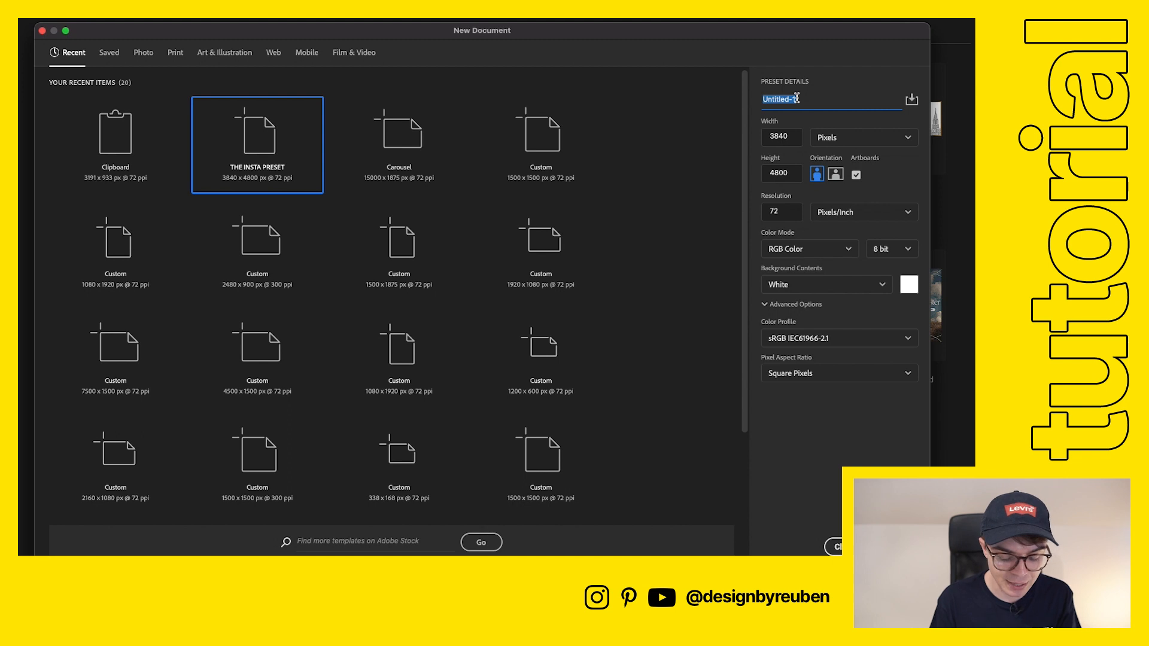
# Create a 3840 x 4800 px document named FILM EFFECT and rename its artboard to FILM EFFECT.
pyautogui.write('FFECT')
pyautogui.press('Return')
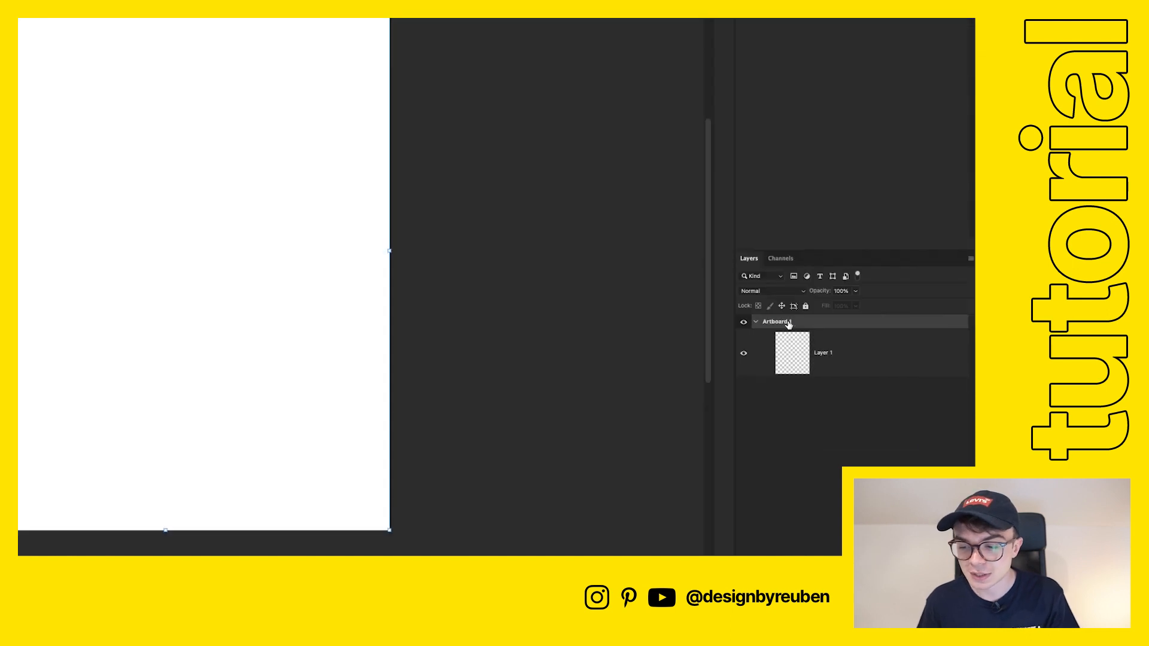
pyautogui.doubleClick(844, 355)
pyautogui.write('FILM')
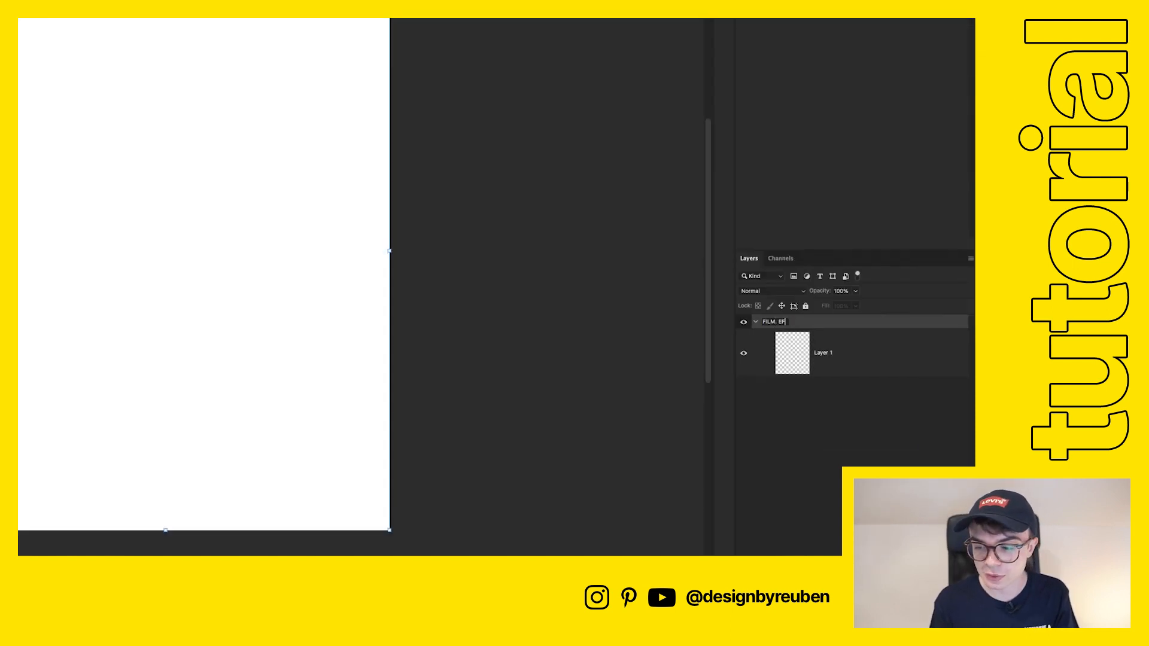
pyautogui.write('EFFECT')
pyautogui.press('Return')
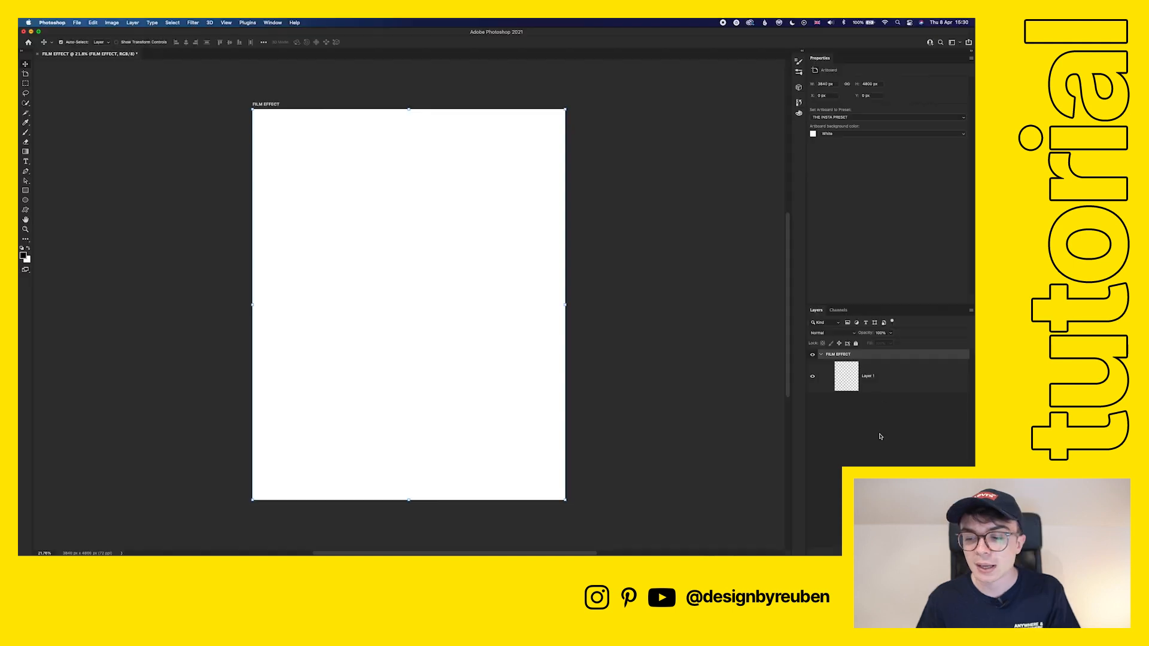
# Add placeholder text on Layer 1 in the upper part of the artboard, using the Black font style and colour 000000.
pyautogui.click(838, 372)
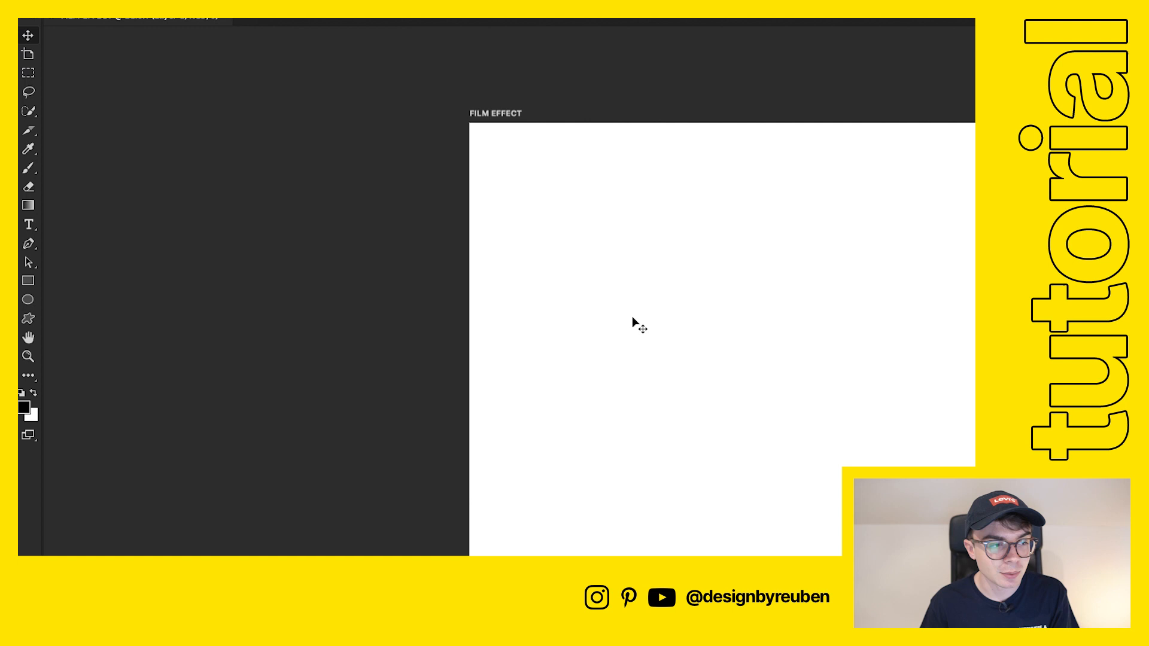
pyautogui.press('t')
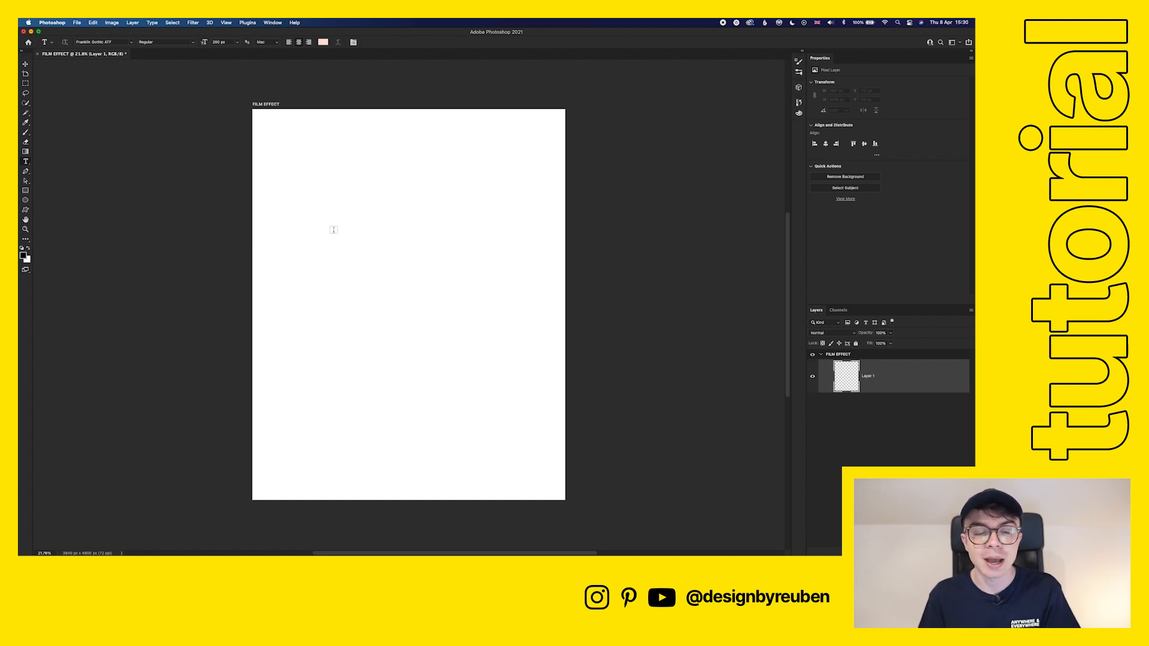
pyautogui.click(334, 230)
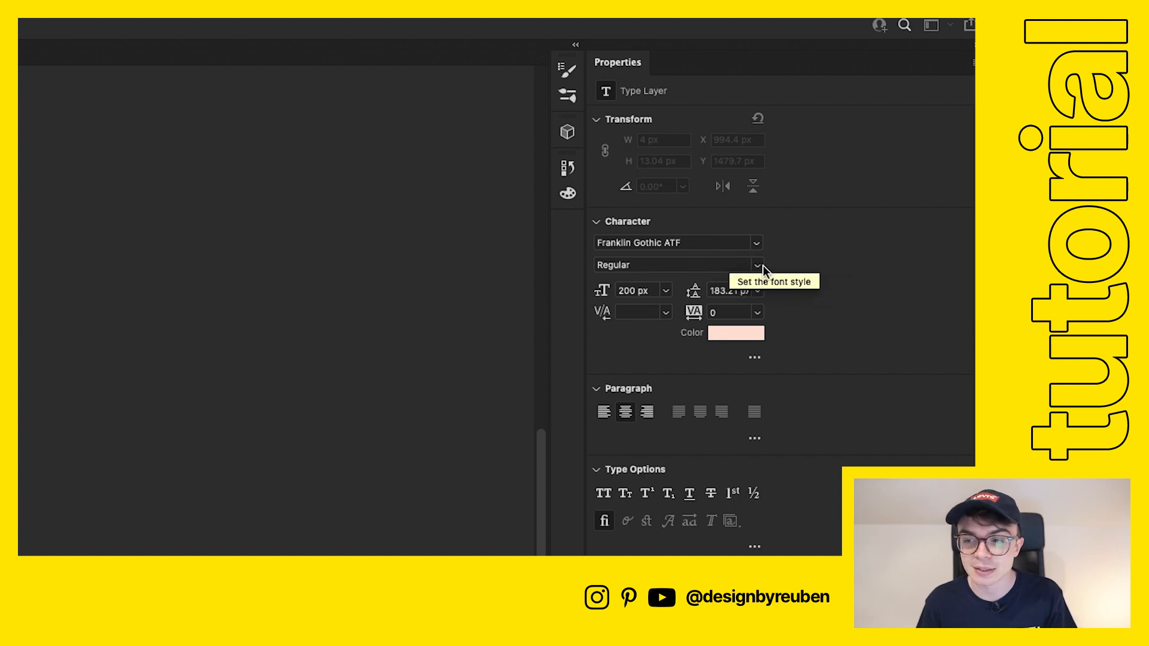
pyautogui.click(763, 264)
pyautogui.click(652, 443)
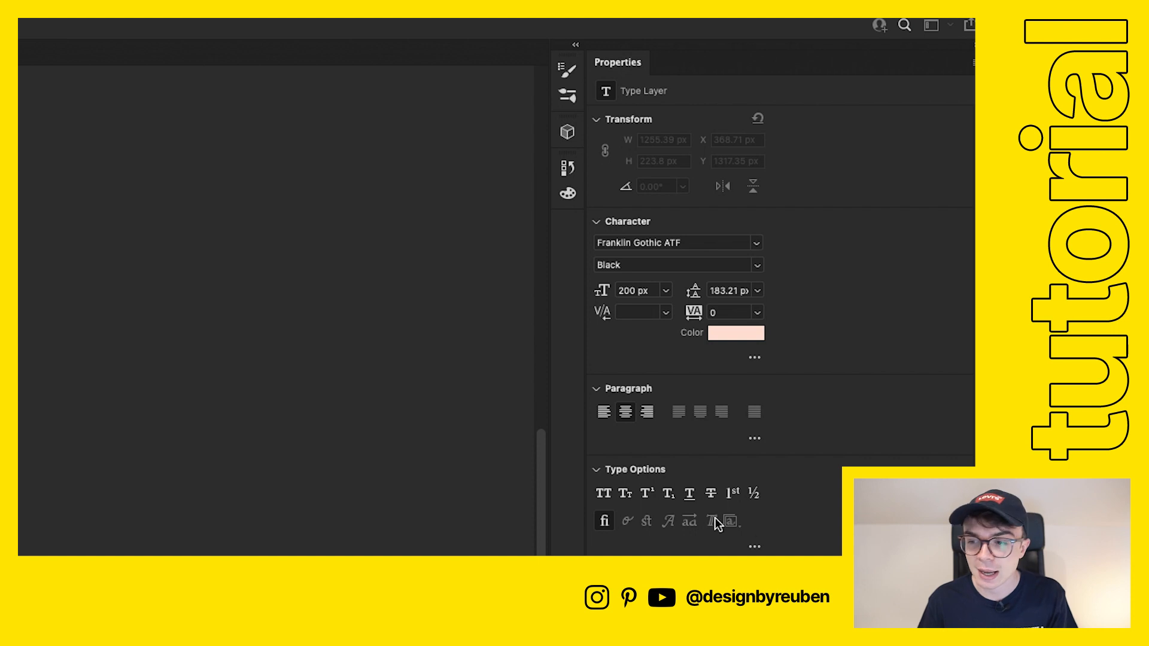
pyautogui.click(721, 334)
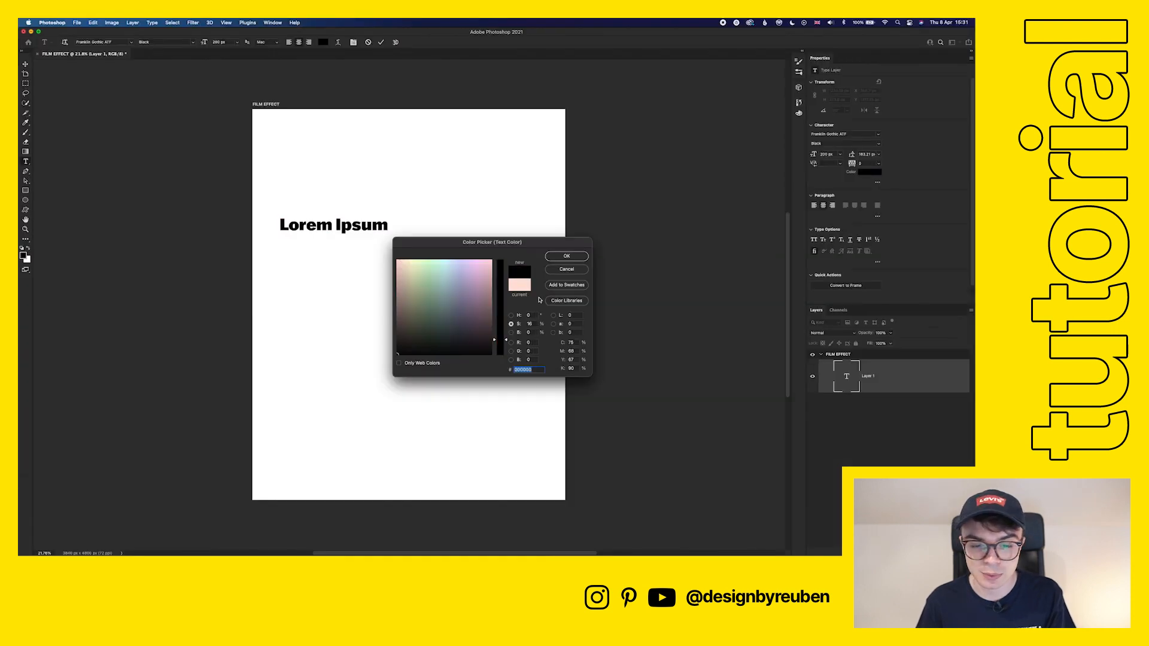
pyautogui.click(567, 255)
pyautogui.hotkey('ctrl', 'Return')
# Scale up the Lorem Ipsum placeholder text and apply the transformation.
pyautogui.press('v')
pyautogui.press('super+t')
pyautogui.moveTo(388, 235); pyautogui.dragTo(463, 261)
pyautogui.click(398, 42)
# Replace the placeholder text with FILM TEXT EFFECT!, one word per line.
pyautogui.doubleClick(427, 256)
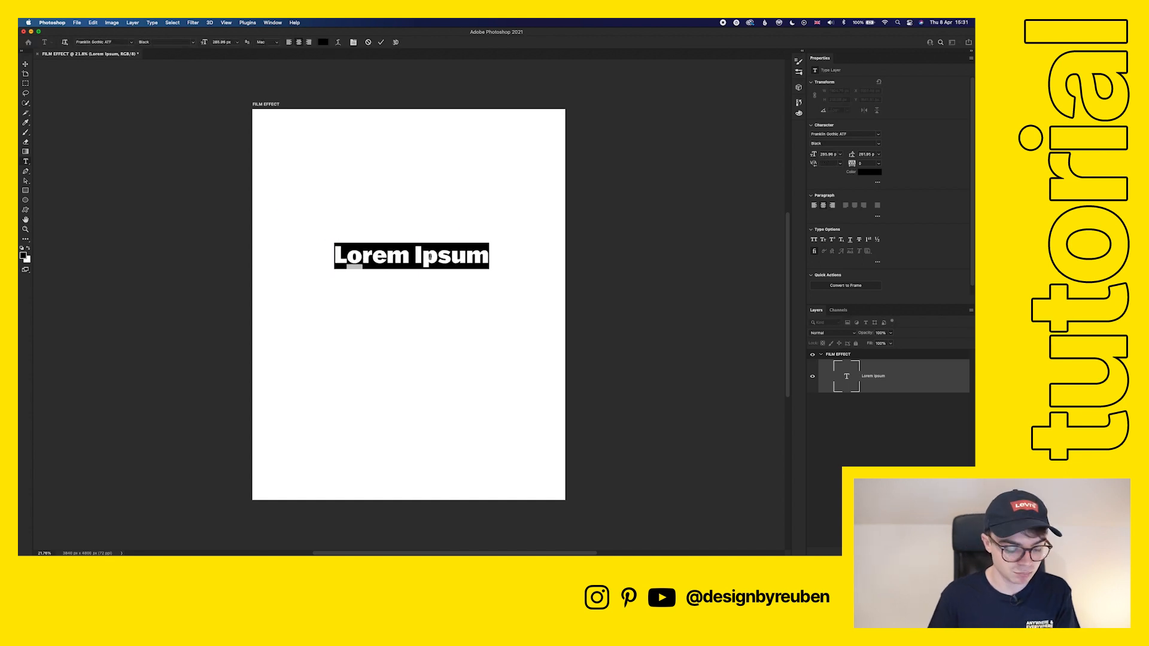
pyautogui.press('BackSpace')
pyautogui.write('FIL')
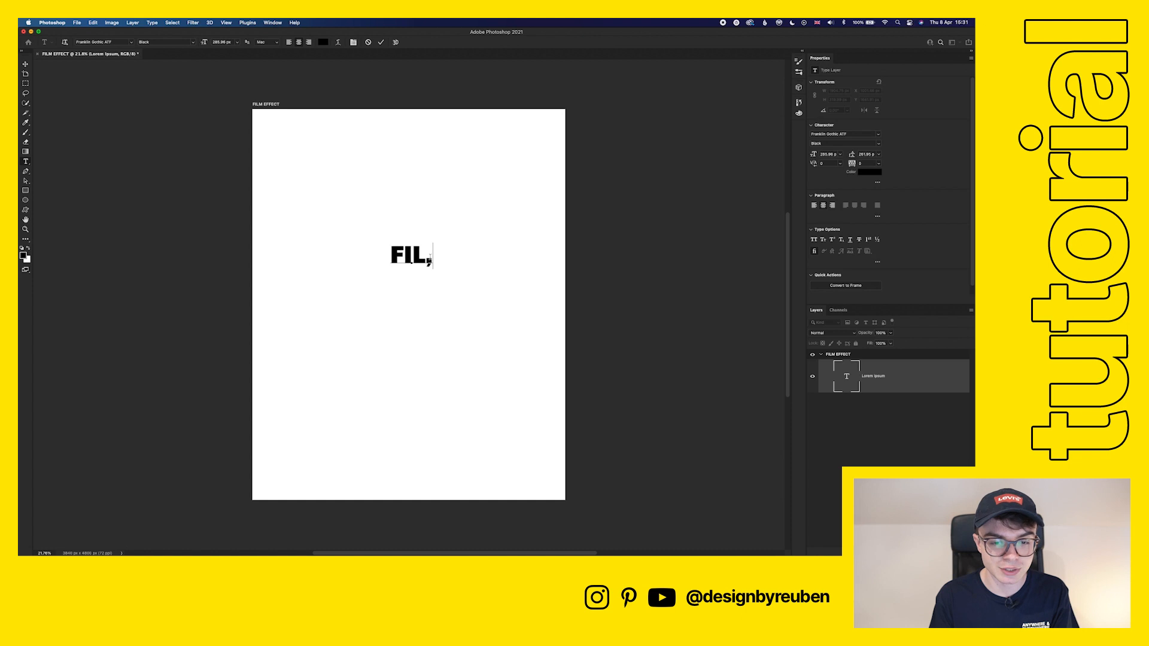
pyautogui.write('M EFFECT')
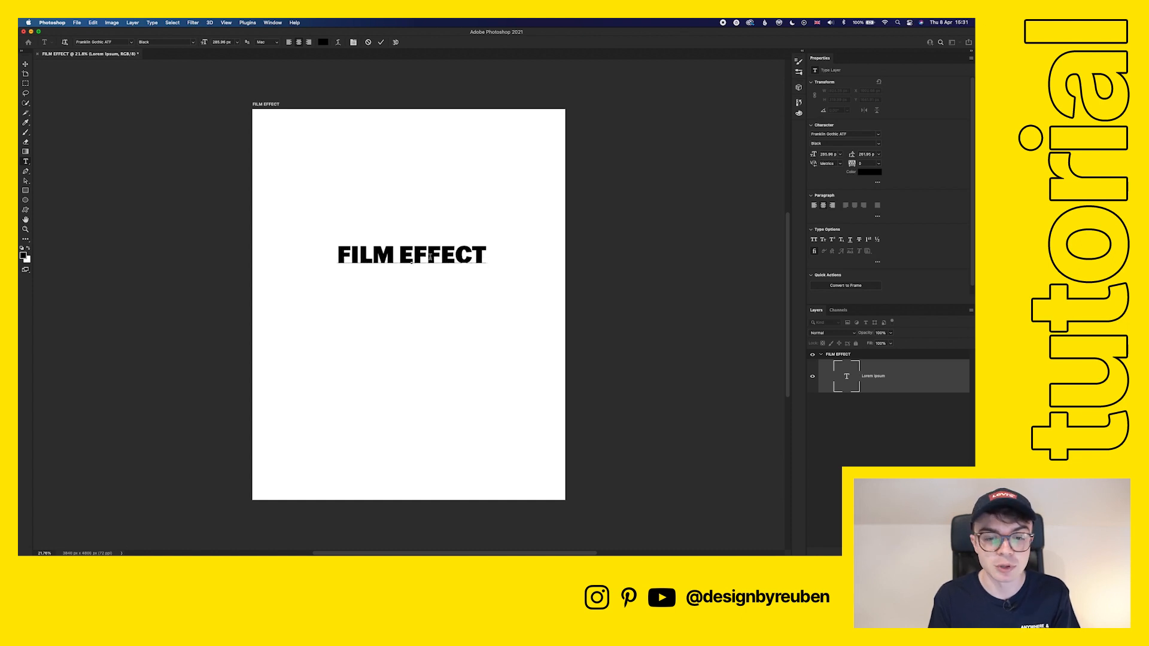
pyautogui.press('BackSpace')
pyautogui.press('BackSpace')
pyautogui.press('BackSpace')
pyautogui.press('BackSpace')
pyautogui.press('BackSpace')
pyautogui.press('BackSpace')
pyautogui.press('BackSpace')
pyautogui.press('Return')
pyautogui.write('TEXT')
pyautogui.press('Return')
pyautogui.write('EFFECT')
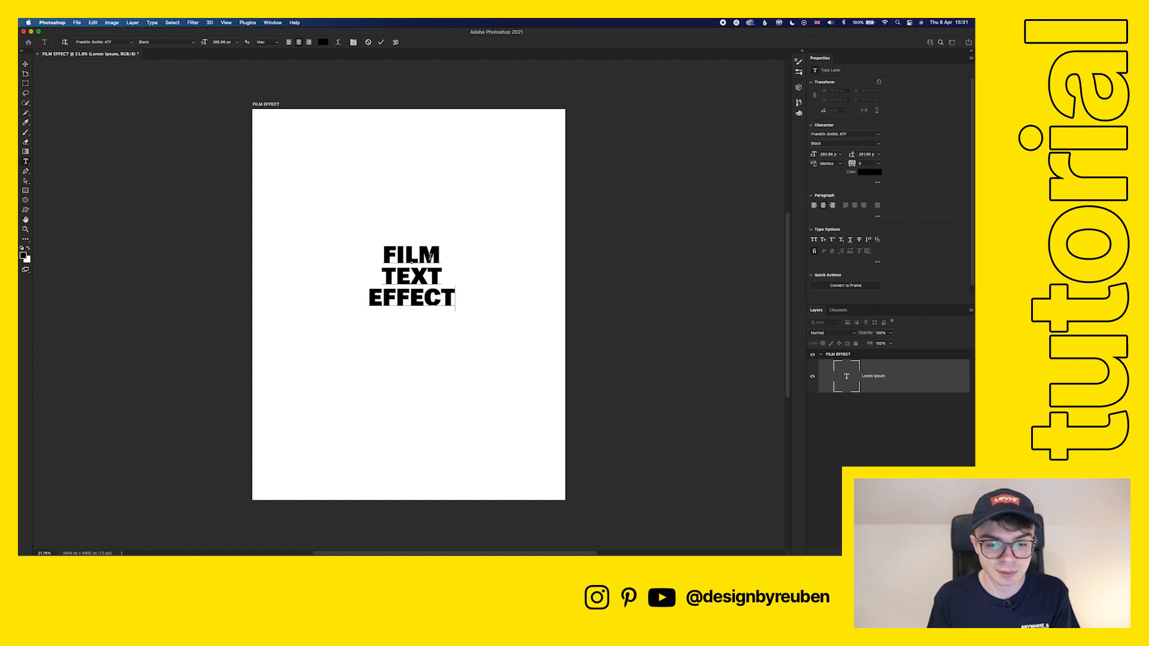
pyautogui.write('!')
pyautogui.press('Escape')
# Enlarge the headline to about two thirds of the artboard's width and centre it horizontally and vertically.
pyautogui.hotkey('ctrl', 't')
pyautogui.moveTo(459, 277); pyautogui.dragTo(511, 279)
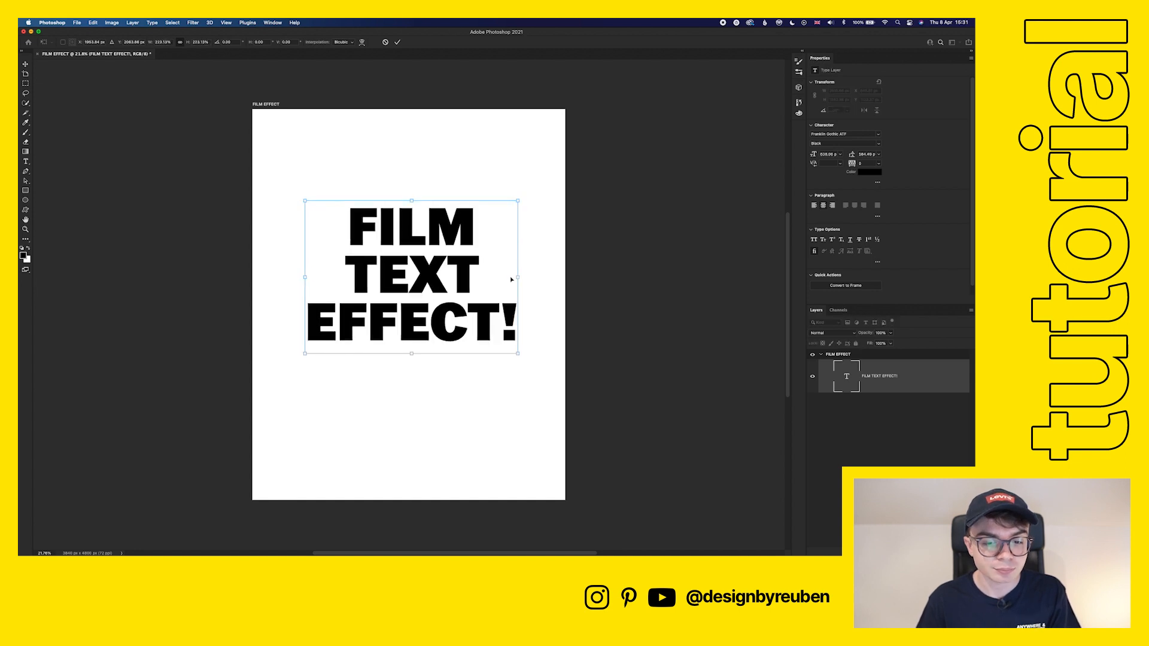
pyautogui.click(398, 42)
pyautogui.click(186, 42)
pyautogui.click(229, 41)
# Duplicate the headline text layer and change the copy's text to IT'S REALLY GREAT!
pyautogui.press('super+j')
pyautogui.moveTo(430, 294); pyautogui.dragTo(430, 389)
pyautogui.doubleClick(430, 389)
pyautogui.press('BackSpace')
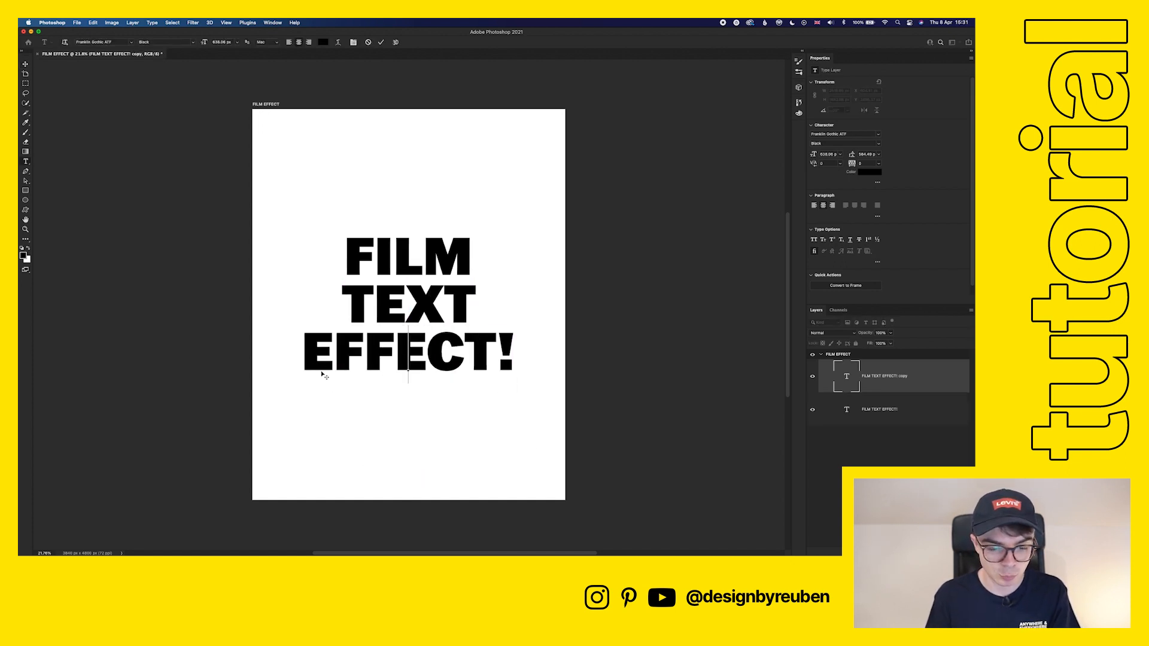
pyautogui.write('FILM')
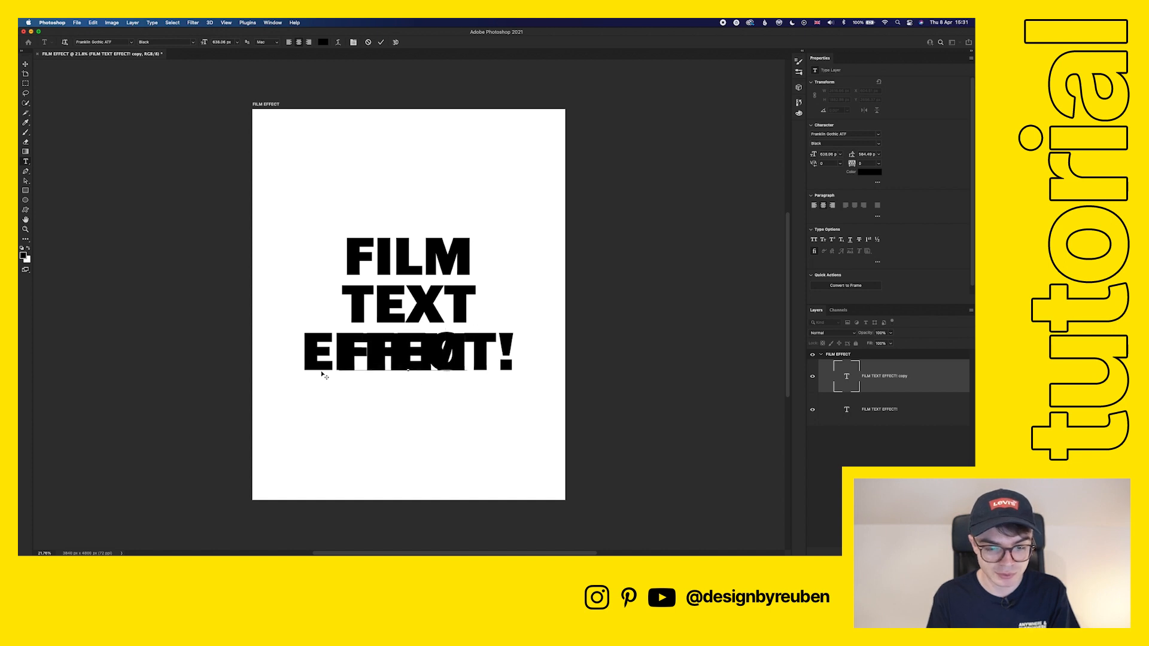
pyautogui.press('BackSpace')
pyautogui.press('BackSpace')
pyautogui.press('BackSpace')
pyautogui.press('BackSpace')
pyautogui.write("IT'S REALLY")
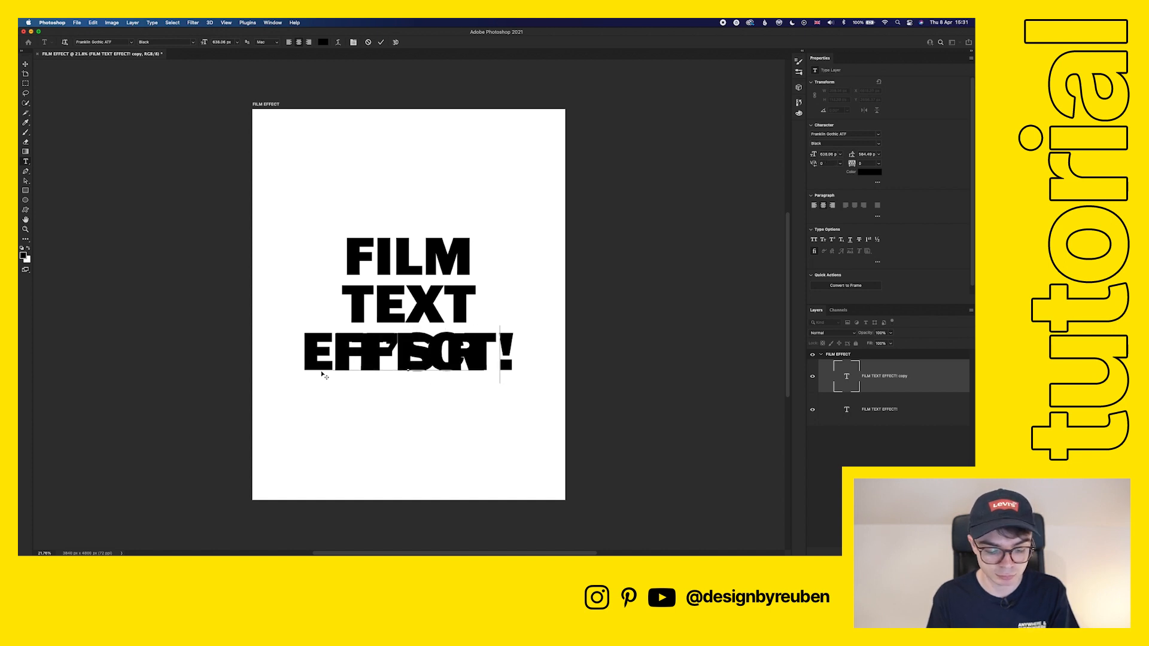
pyautogui.write(' GREAT')
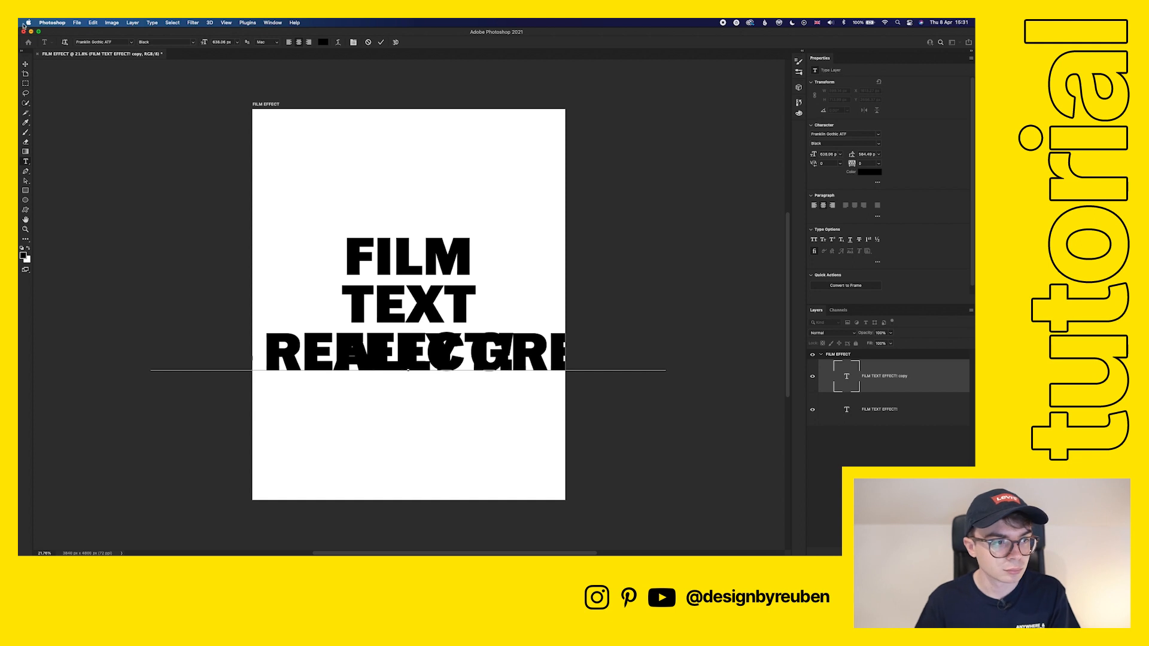
pyautogui.press('super+Return')
# Shrink the IT'S REALLY GREAT! text to subtitle size and position it just below the headline.
pyautogui.press('super+t')
pyautogui.moveTo(403, 380); pyautogui.dragTo(413, 359)
pyautogui.press('Return')
pyautogui.hotkey('shift', 'Down')
pyautogui.hotkey('shift', 'Down')
pyautogui.hotkey('shift', 'Down')
pyautogui.hotkey('shift', 'Down')
pyautogui.hotkey('shift', 'Down')
pyautogui.hotkey('shift', 'Down')
pyautogui.hotkey('shift', 'Down')
pyautogui.hotkey('shift', 'Down')
pyautogui.hotkey('shift', 'Down')
pyautogui.hotkey('shift', 'Down')
pyautogui.hotkey('shift', 'Down')
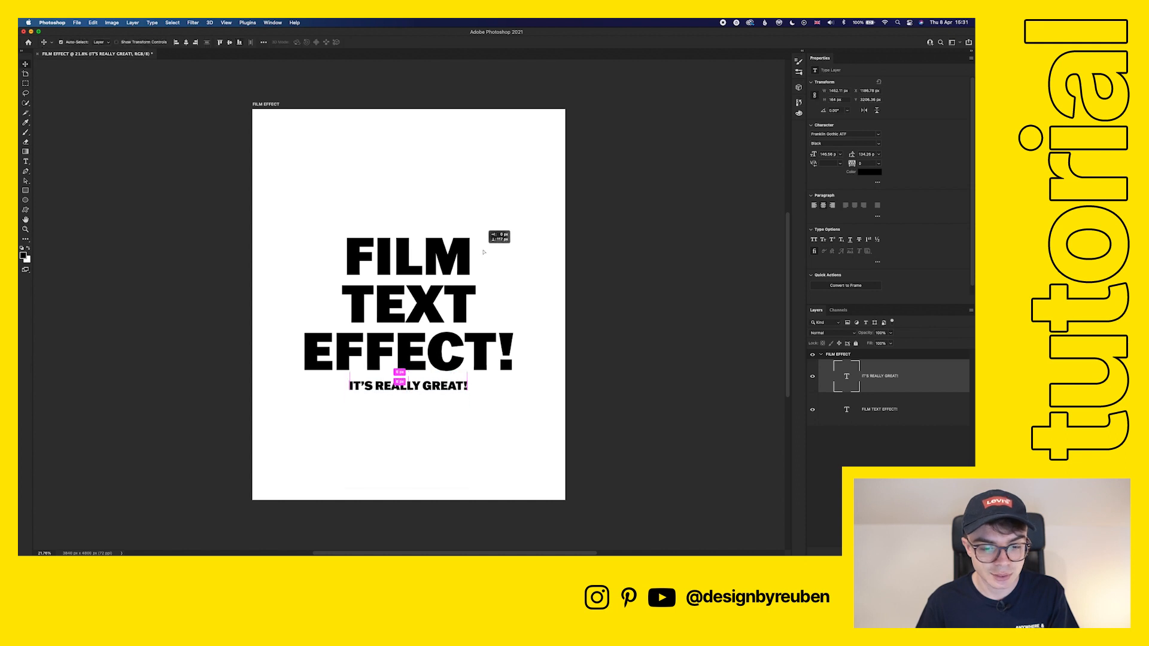
# Set the subtitle's font style to Medium and centre it horizontally on the artboard.
pyautogui.click(868, 143)
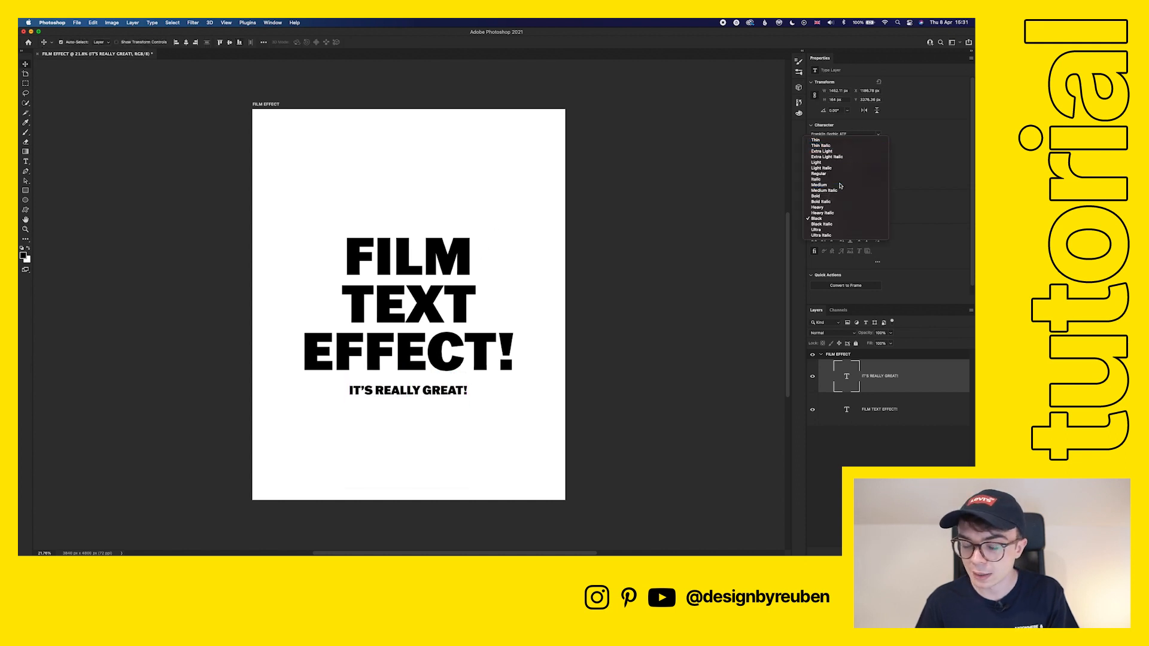
pyautogui.click(837, 179)
pyautogui.click(186, 43)
pyautogui.moveTo(477, 355); pyautogui.dragTo(477, 355)
# Rearrange the headline into two lines, FILM TEXT and EFFECT!, and move it down close to the subtitle.
pyautogui.press('t')
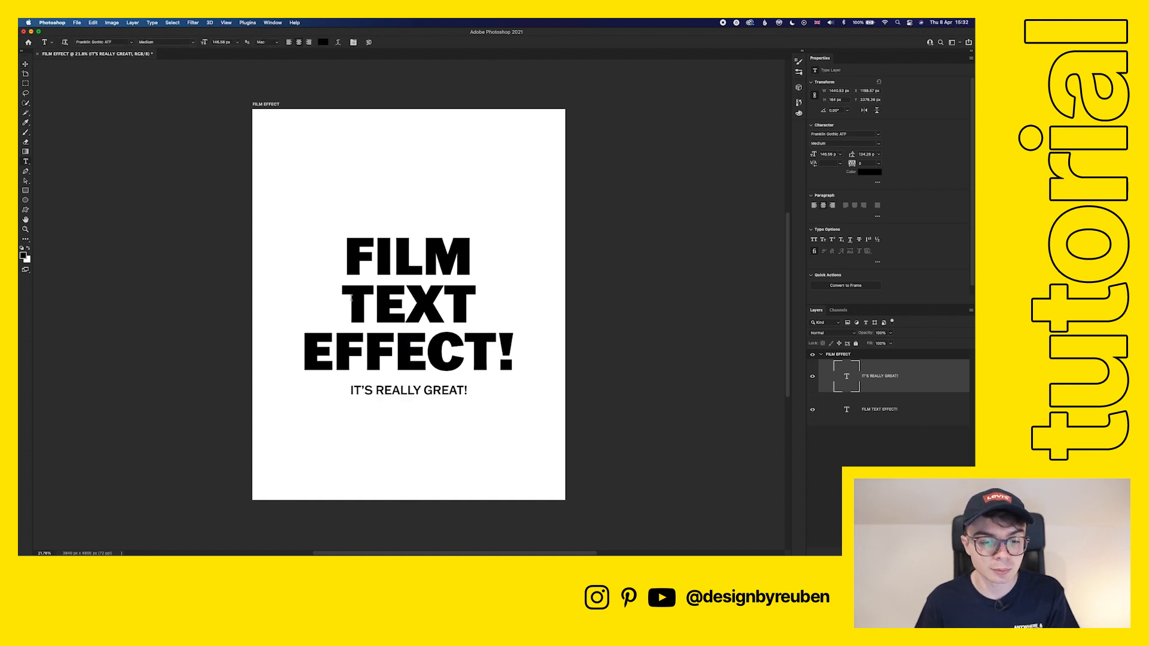
pyautogui.click(352, 297)
pyautogui.press('BackSpace')
pyautogui.press('BackSpace')
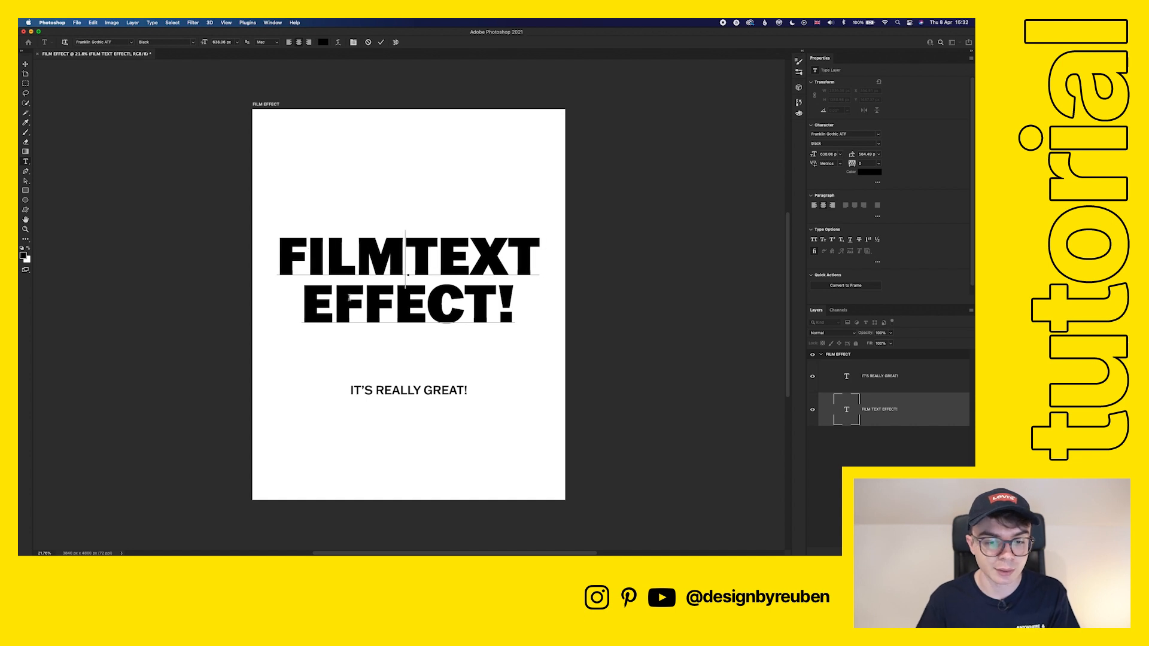
pyautogui.press('Escape')
pyautogui.press('v')
pyautogui.moveTo(450, 267); pyautogui.dragTo(450, 314)
# Group the headline and subtitle layers and centre the group vertically on the artboard.
pyautogui.keyDown('shift'); pyautogui.click(907, 392); pyautogui.keyUp('shift')
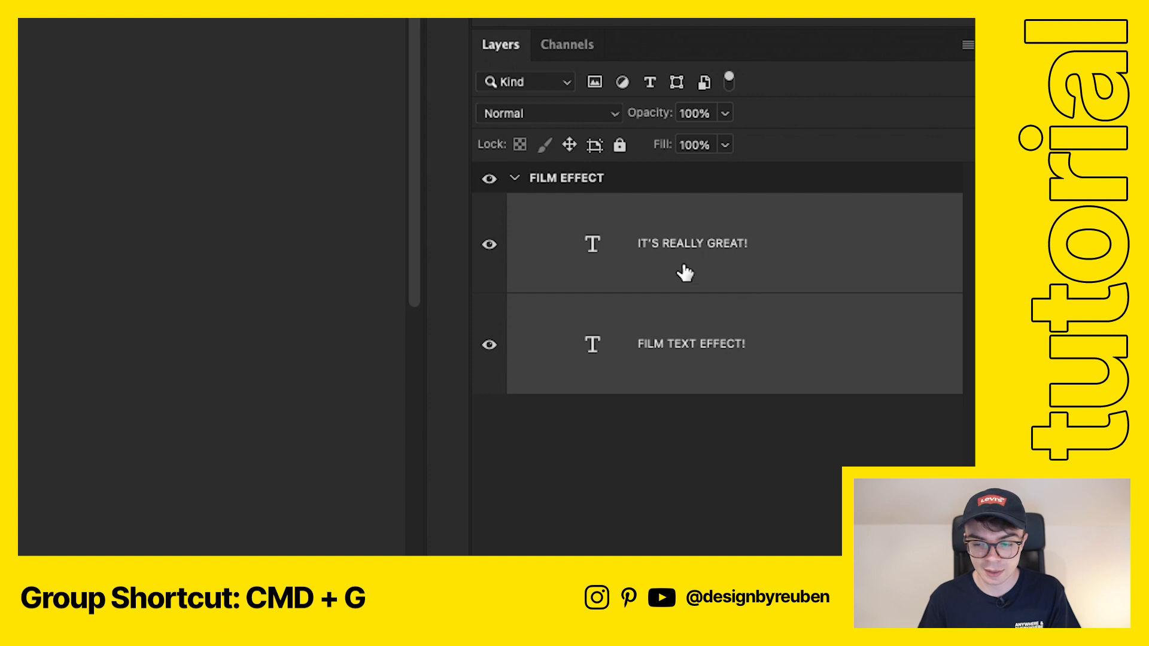
pyautogui.press('super+g')
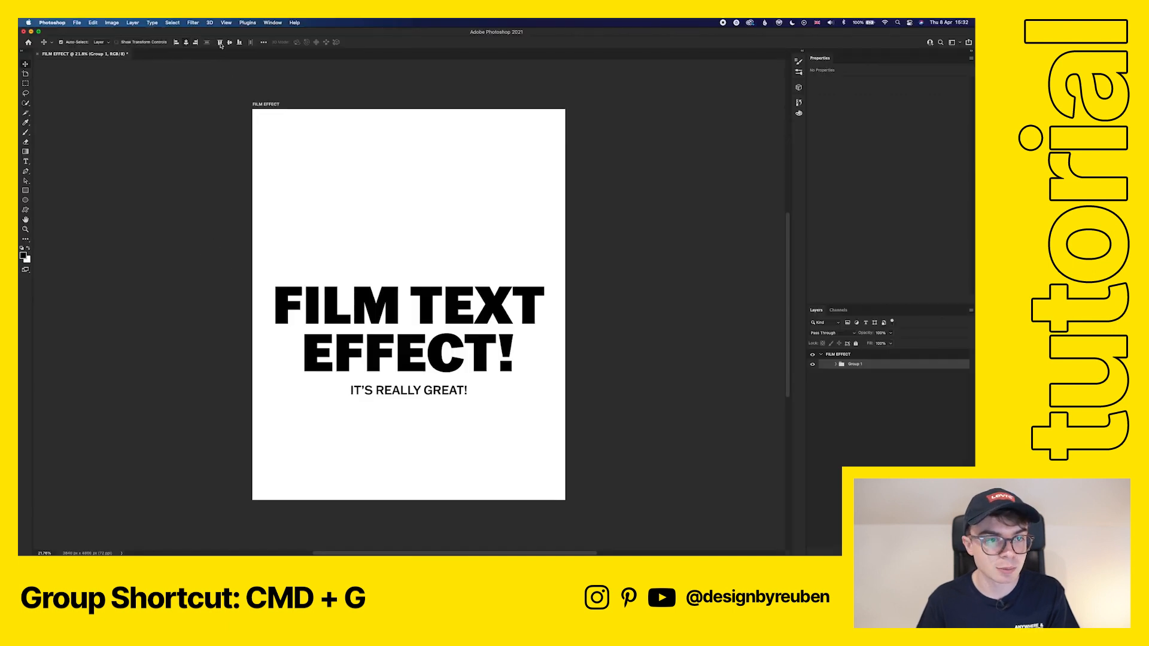
pyautogui.click(230, 43)
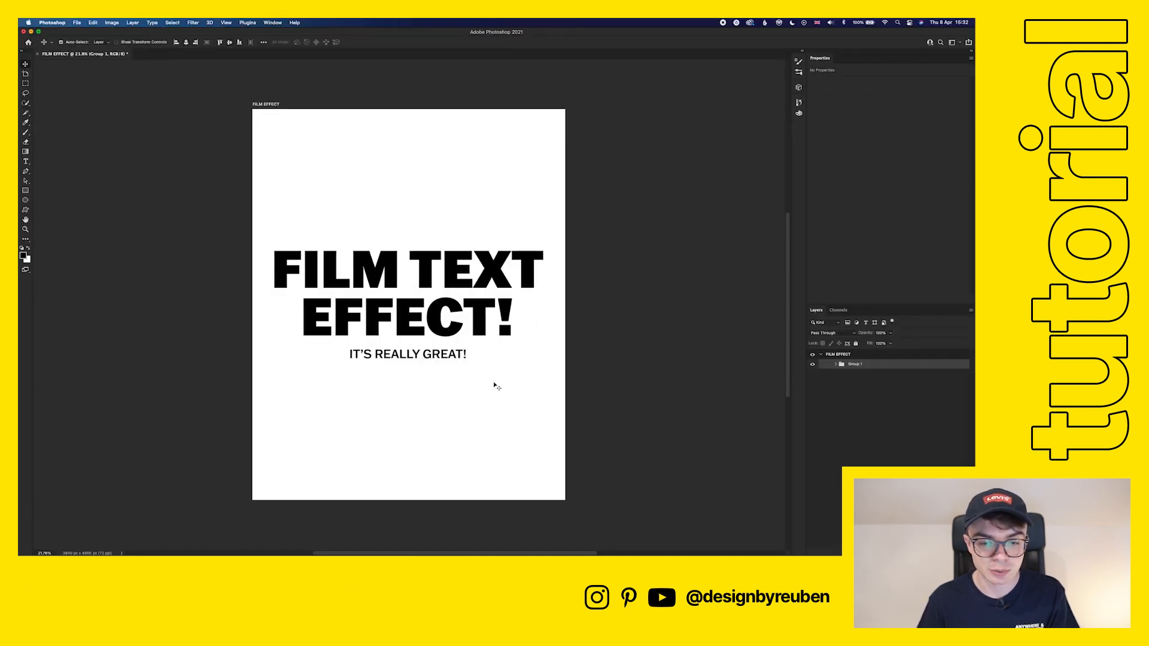
# Place the desert sunset photo from the image folder into the document.
pyautogui.hscroll(-2, 496, 386)
pyautogui.click(896, 374)
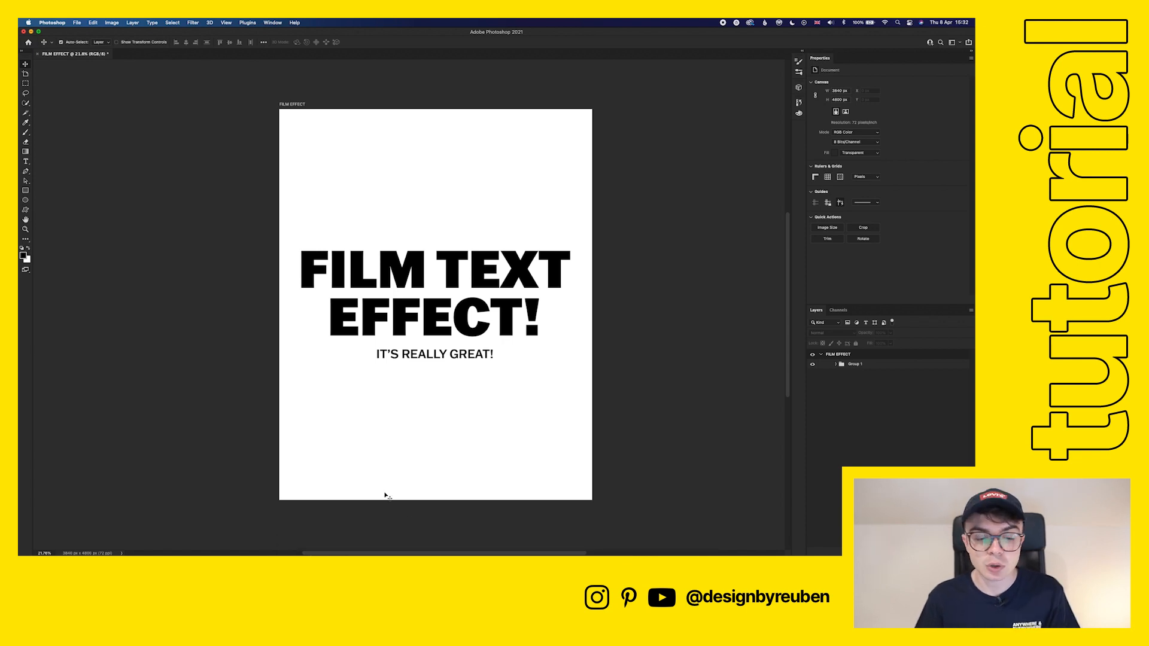
pyautogui.click(295, 542)
pyautogui.moveTo(539, 239); pyautogui.dragTo(431, 246)
pyautogui.press('super+Tab')
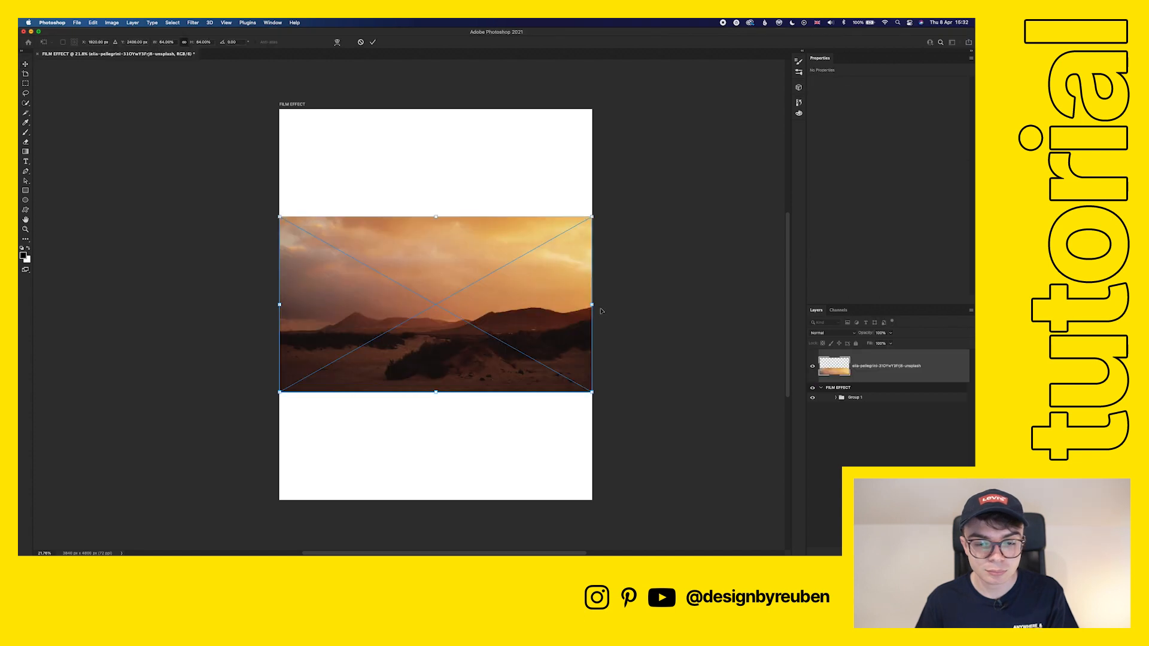
# Enlarge and reposition the desert photo so it fills the whole artboard with the mountain peak near its centre.
pyautogui.moveTo(593, 305); pyautogui.dragTo(818, 305)
pyautogui.moveTo(441, 349); pyautogui.dragTo(584, 351)
pyautogui.moveTo(530, 277); pyautogui.dragTo(529, 293)
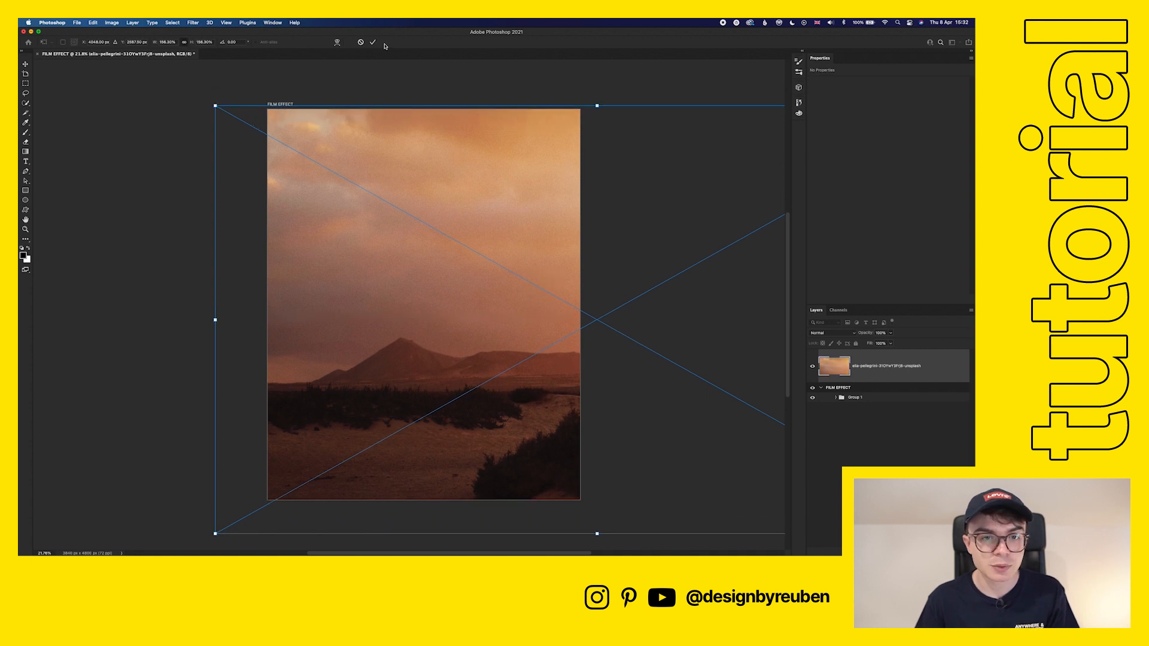
pyautogui.click(373, 42)
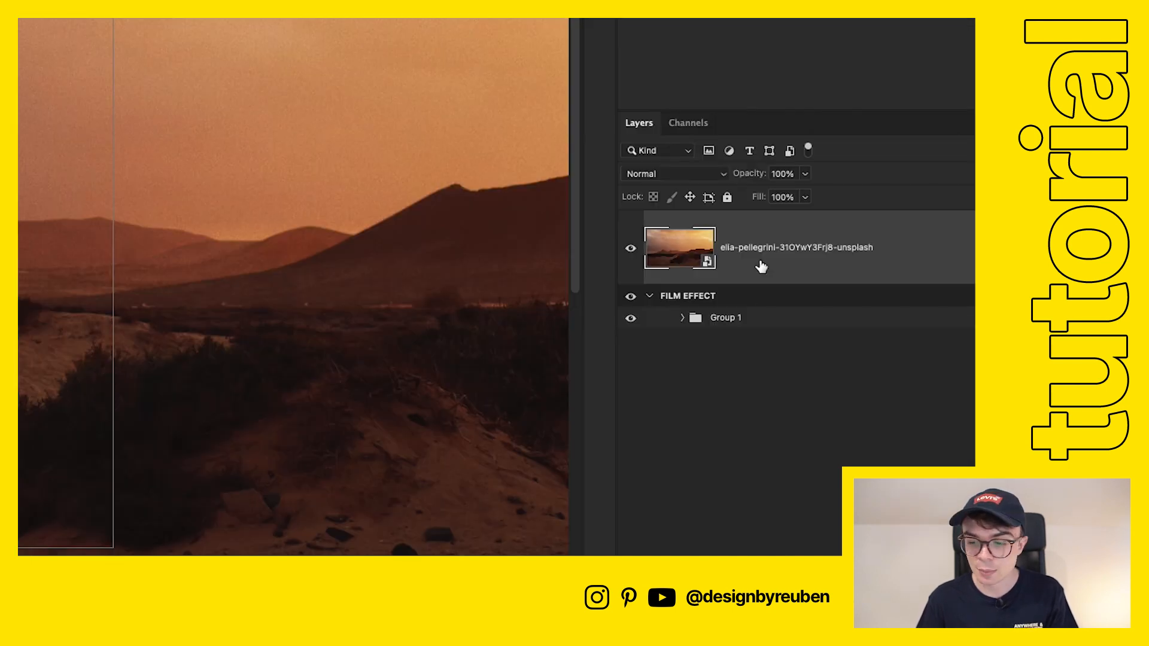
# Move the photo layer into the artboard beneath Group 1 and rename it BACKGROUND.
pyautogui.moveTo(870, 381); pyautogui.dragTo(871, 399)
pyautogui.moveTo(763, 322); pyautogui.dragTo(764, 332)
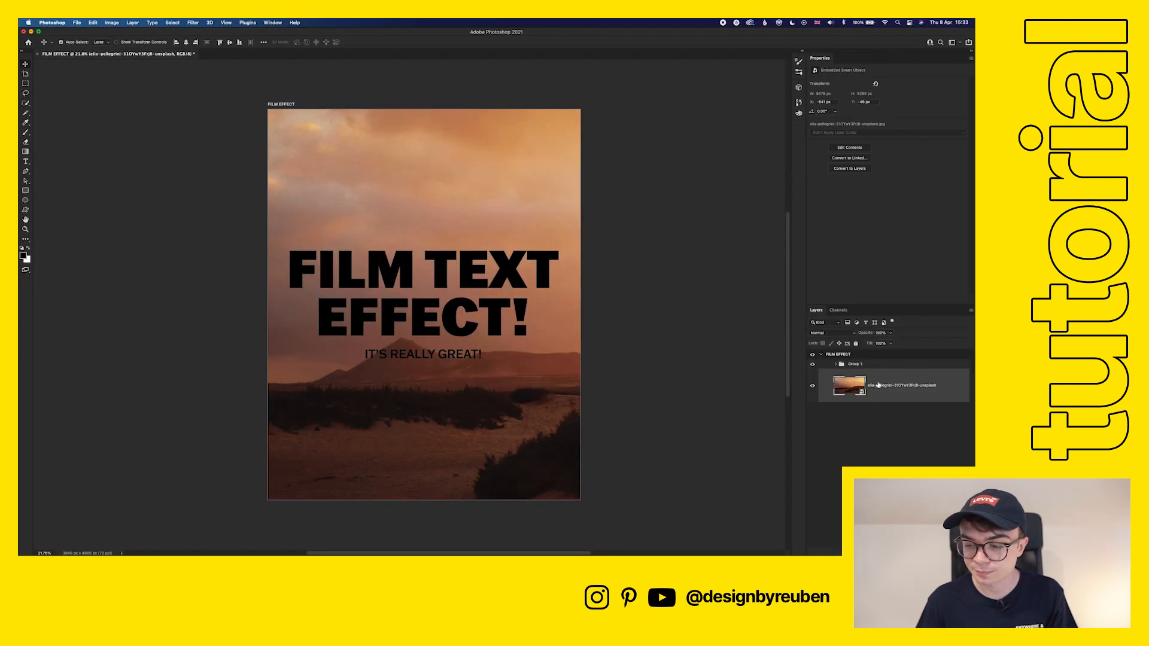
pyautogui.doubleClick(891, 385)
pyautogui.write('BACKGROUND')
pyautogui.press('Return')
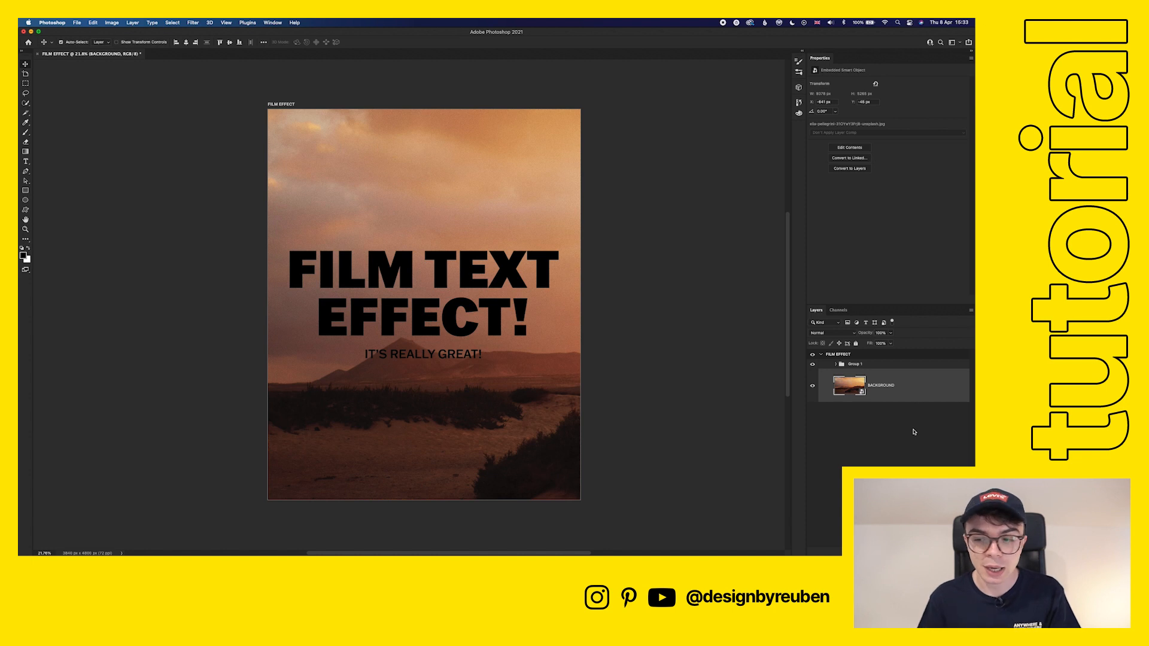
# Select both text layers inside Group 1 and change their colour to ffffff.
pyautogui.click(836, 363)
pyautogui.click(872, 388)
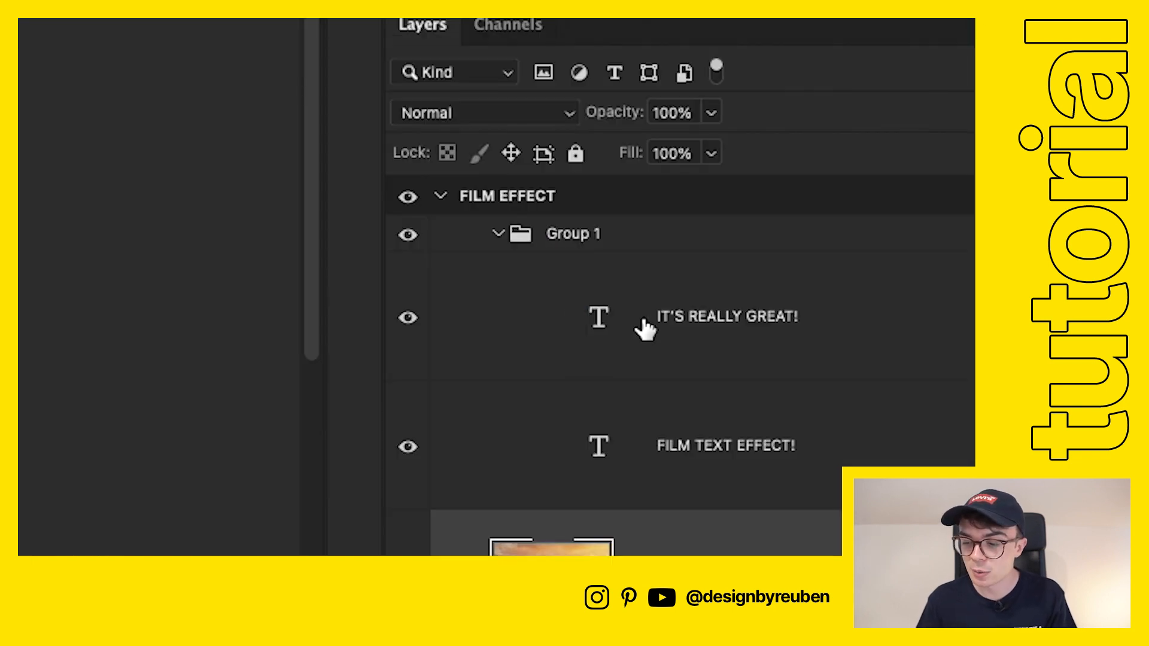
pyautogui.keyDown('shift'); pyautogui.click(701, 453); pyautogui.keyUp('shift')
pyautogui.click(630, 409)
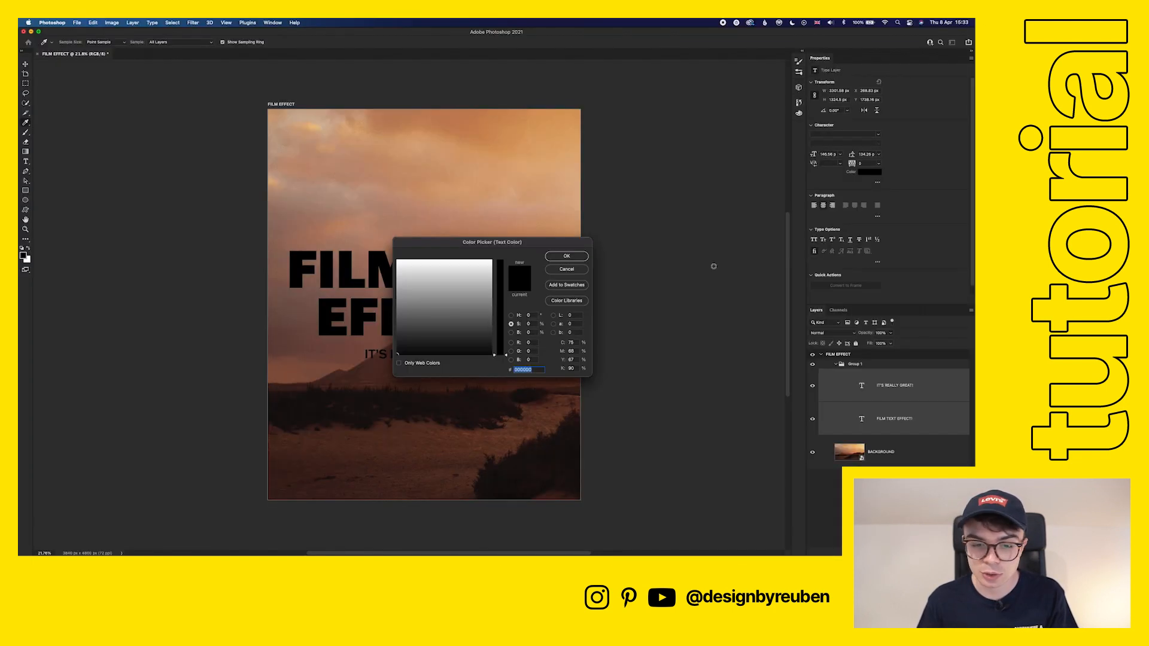
pyautogui.write('ffffff')
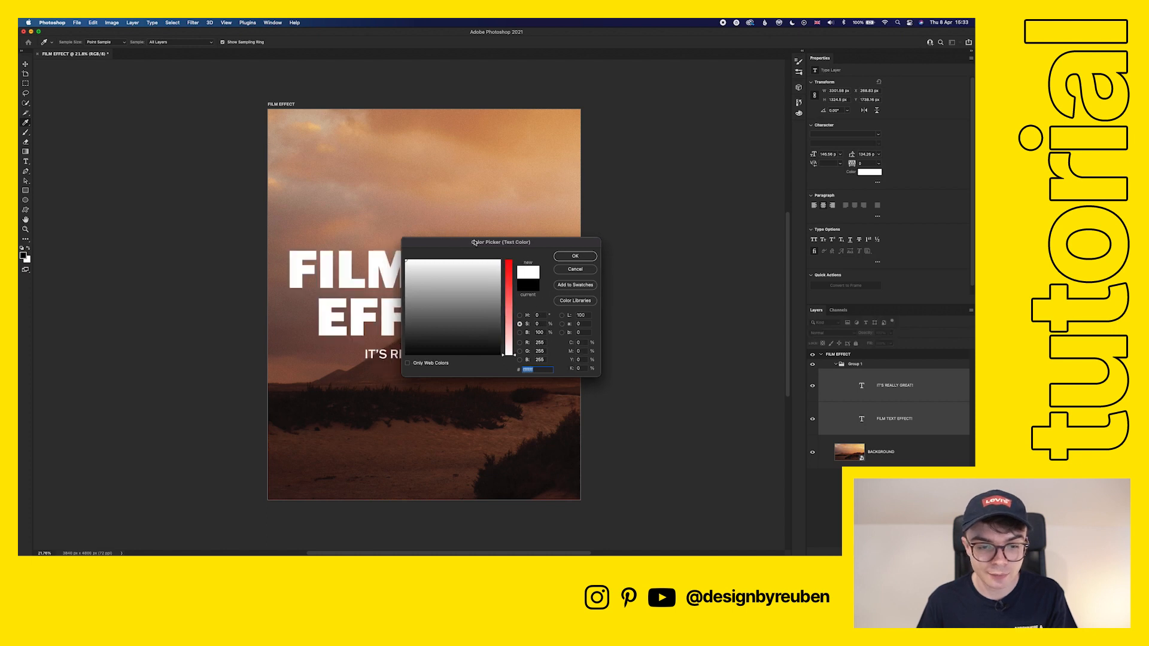
# Recolour both text layers a very pale pink with 10% saturation and 100% brightness.
pyautogui.moveTo(457, 244); pyautogui.dragTo(529, 285)
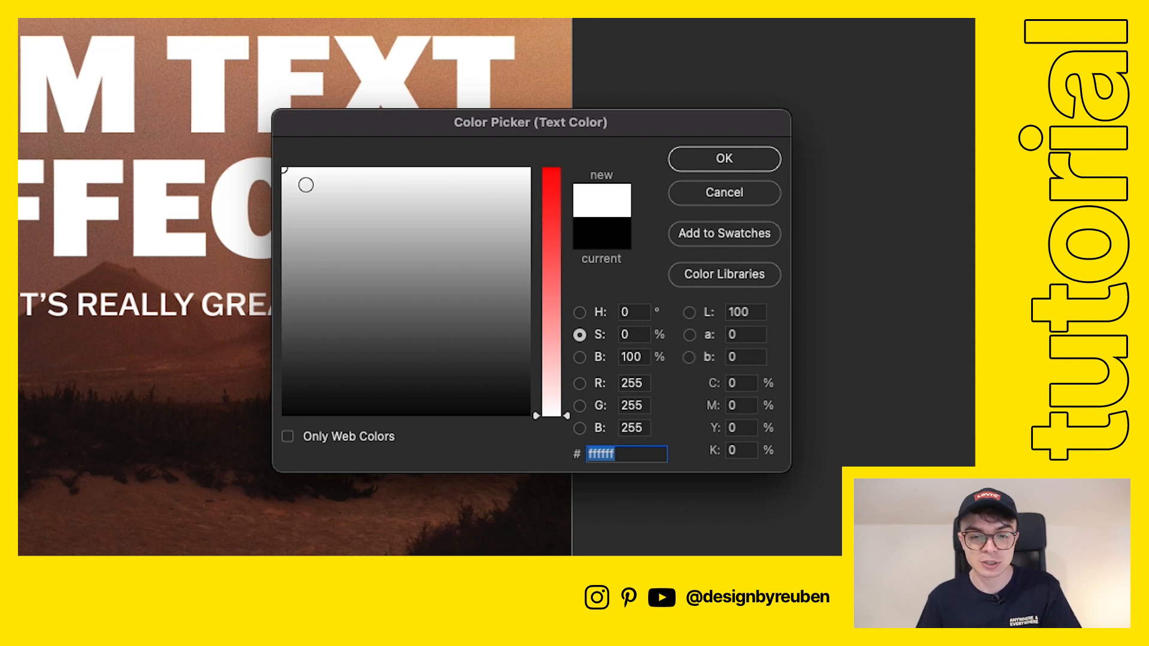
pyautogui.click(581, 312)
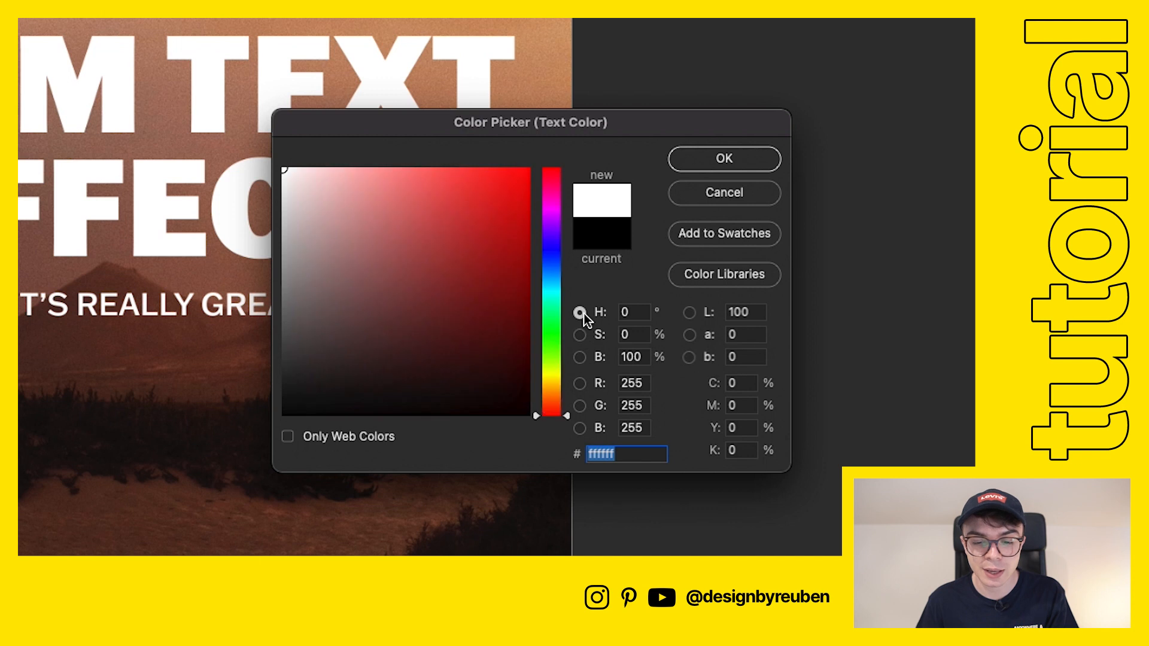
pyautogui.click(581, 357)
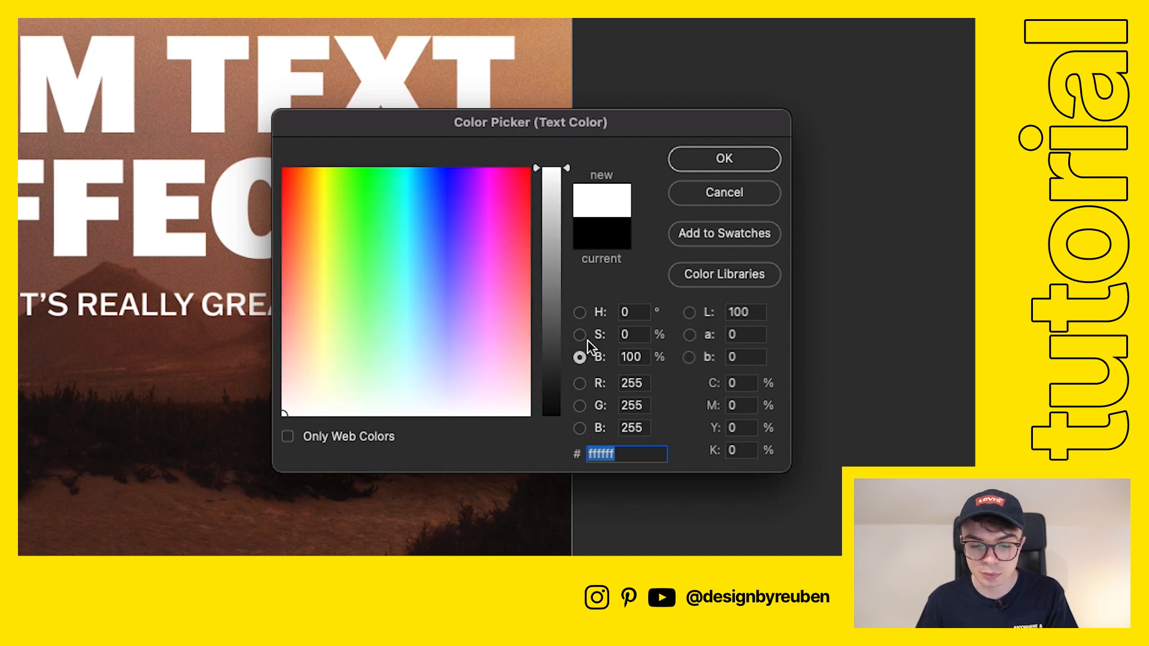
pyautogui.click(580, 313)
pyautogui.moveTo(554, 411); pyautogui.dragTo(557, 198)
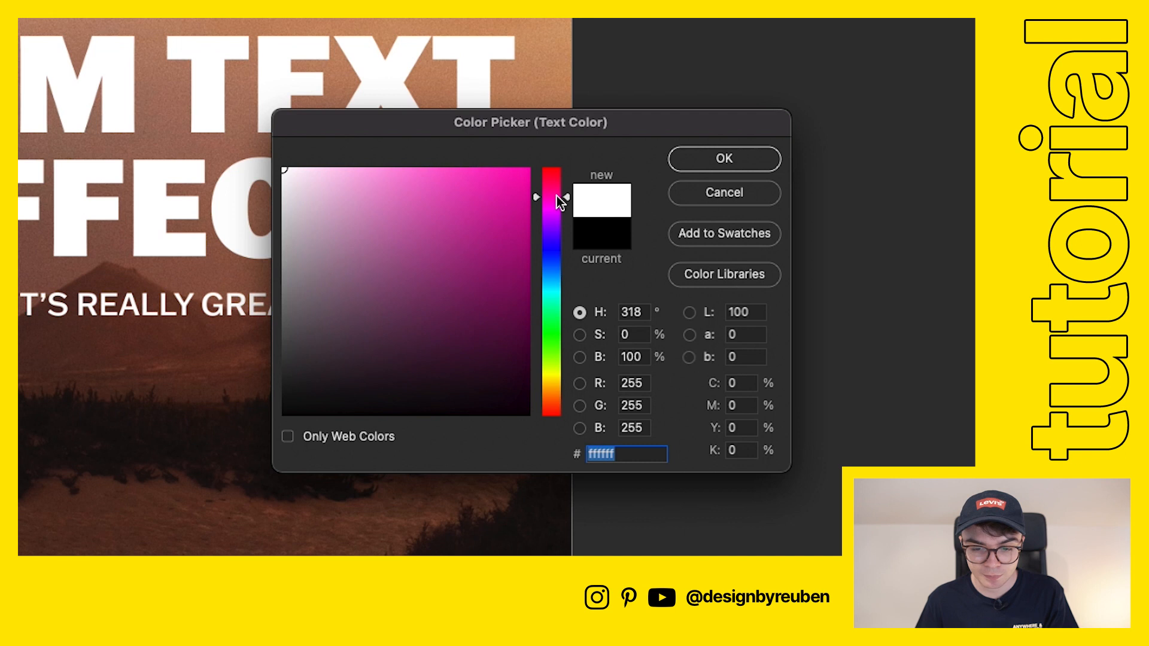
pyautogui.moveTo(286, 169); pyautogui.dragTo(308, 163)
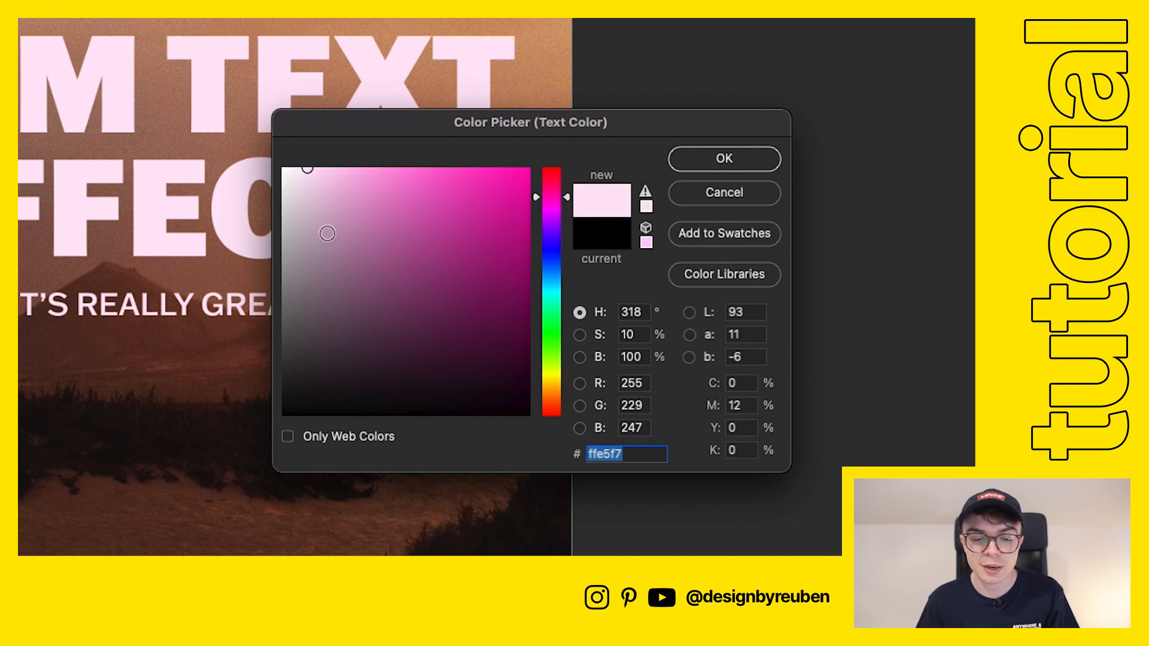
pyautogui.moveTo(551, 240)
pyautogui.mouseDown()
pyautogui.moveTo(548, 378)
pyautogui.moveTo(558, 218)
pyautogui.mouseUp()
pyautogui.moveTo(558, 217); pyautogui.dragTo(558, 205)
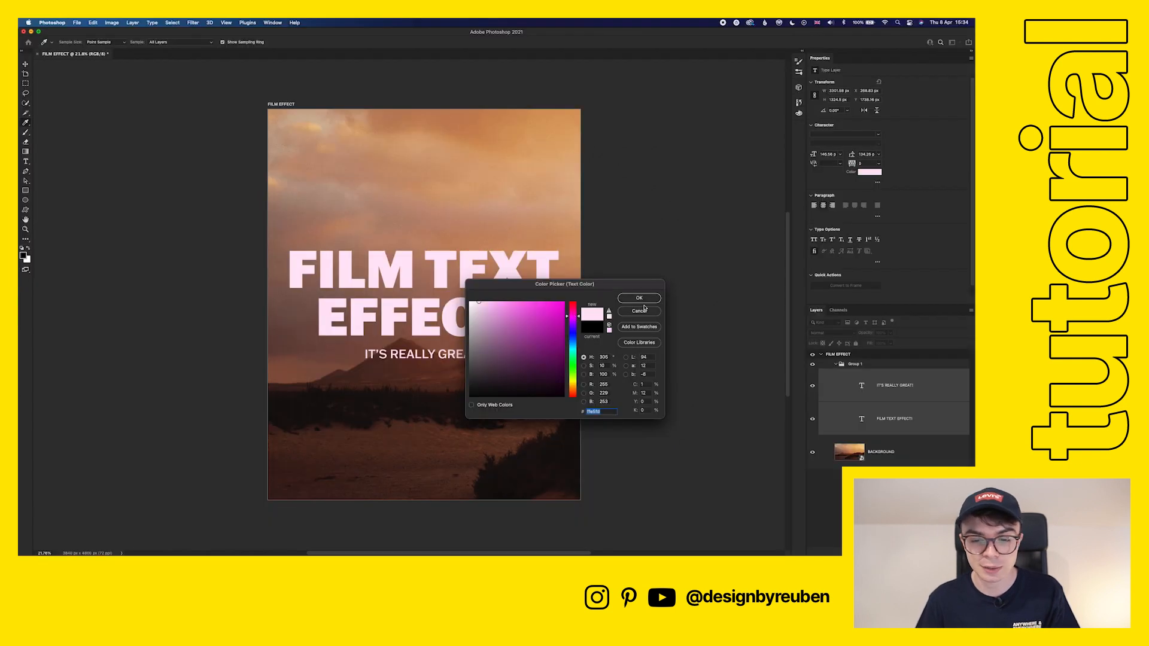
pyautogui.click(639, 299)
pyautogui.scroll(5, 514, 360)
pyautogui.scroll(-5, 513, 361)
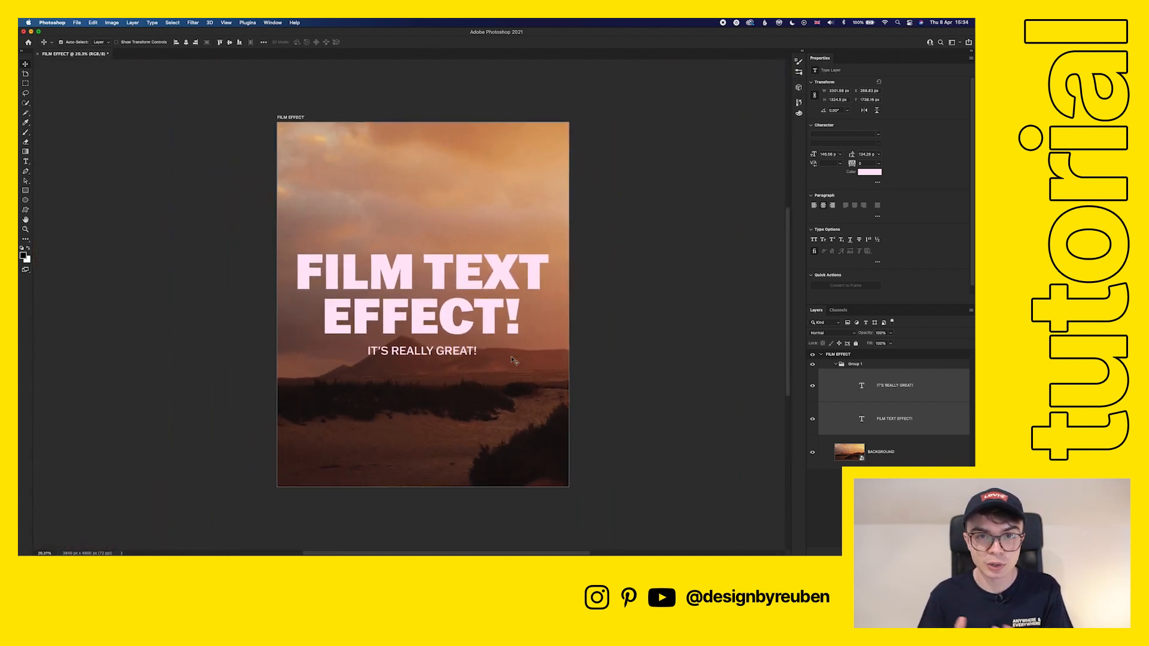
# Collapse Group 1 and add an Inner Shadow effect to the whole group.
pyautogui.click(859, 366)
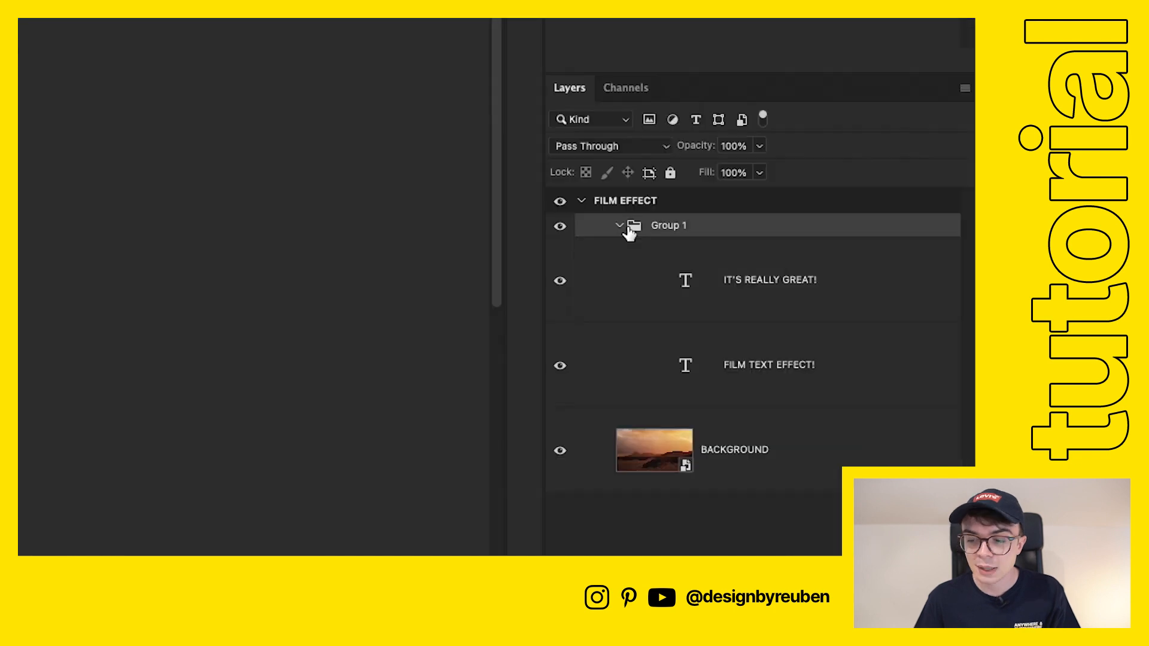
pyautogui.click(619, 226)
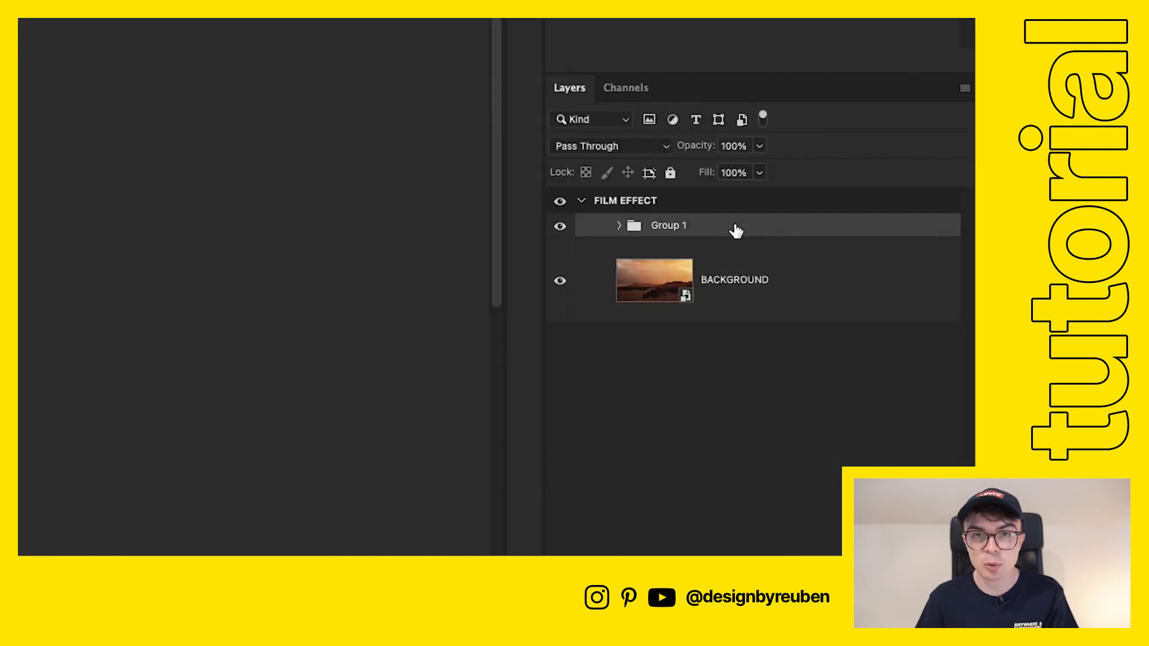
pyautogui.doubleClick(737, 234)
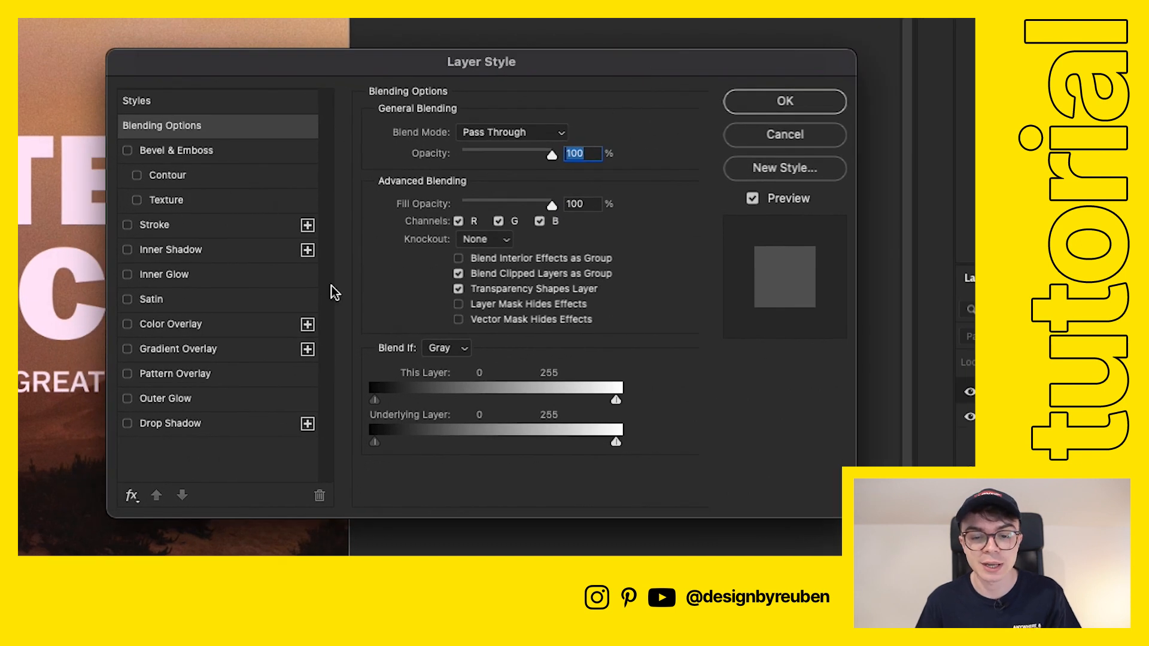
pyautogui.click(170, 249)
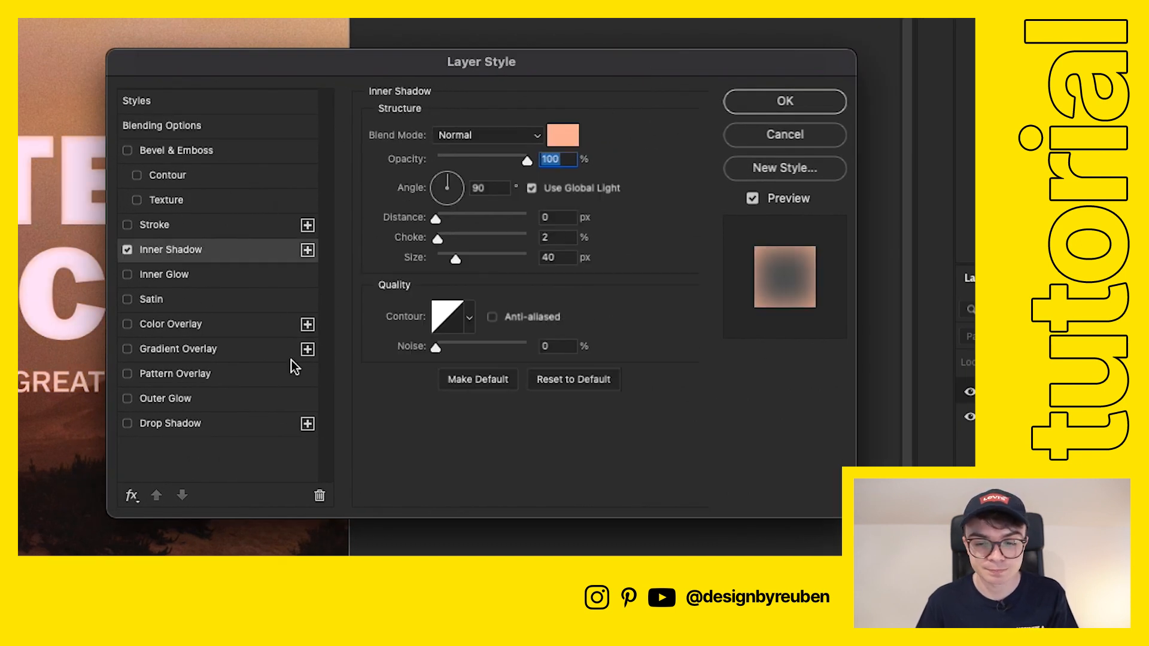
# Sample the headline's pale pink as the inner shadow colour, shift it to a moderately more saturated pink, and apply the layer style.
pyautogui.click(563, 136)
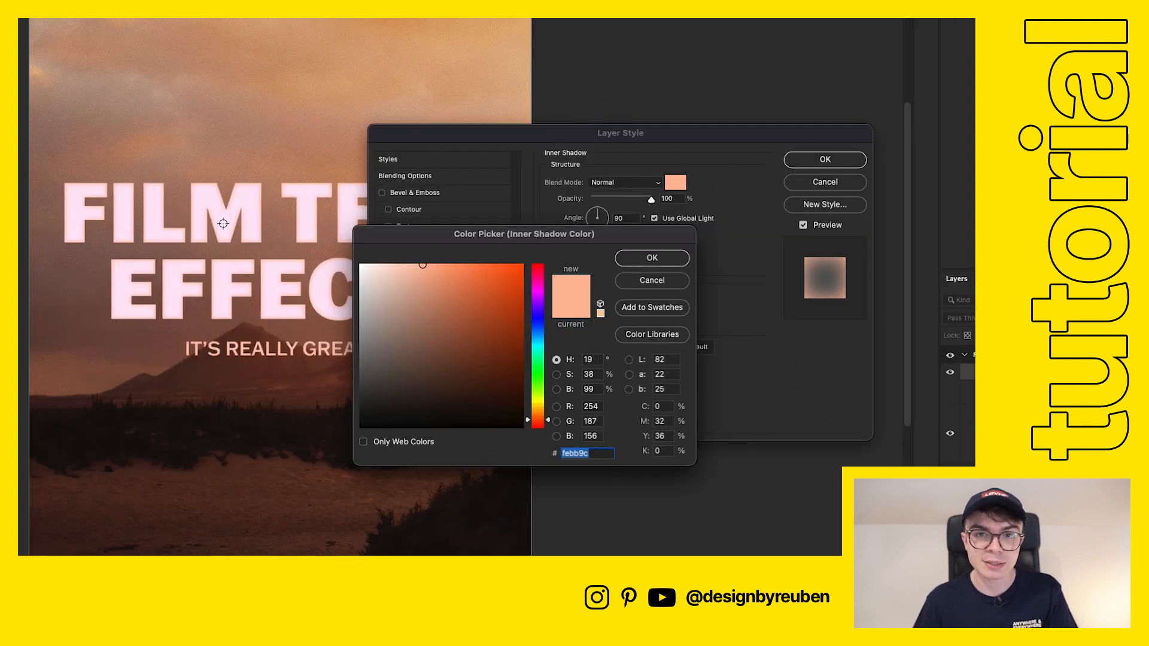
pyautogui.click(223, 223)
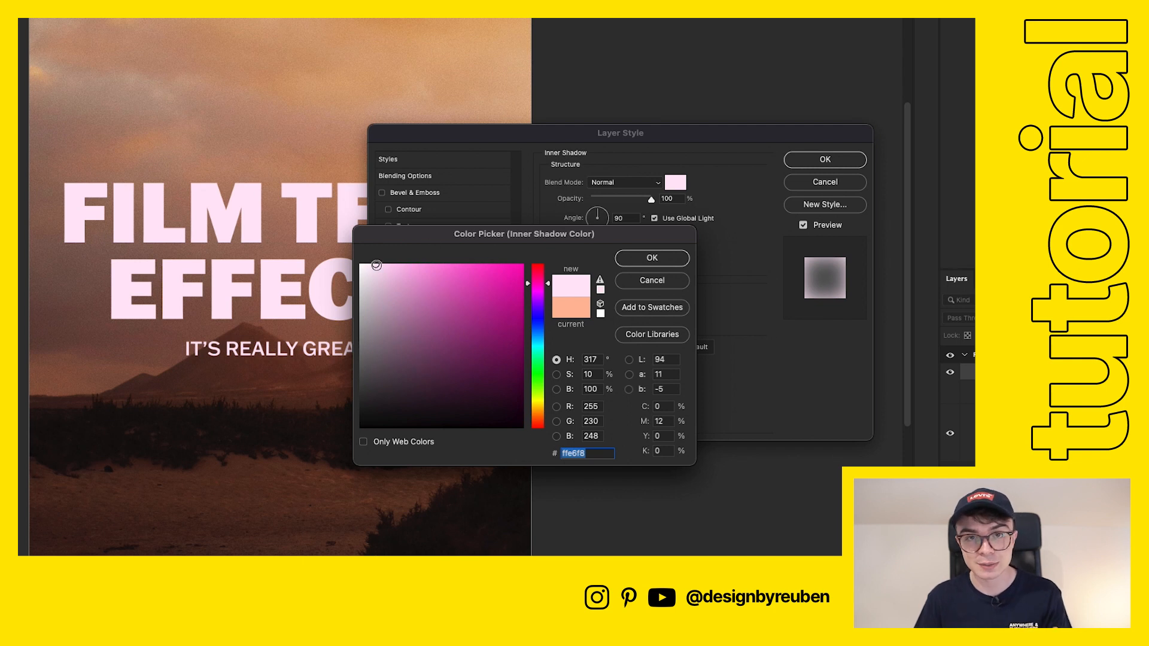
pyautogui.moveTo(377, 265); pyautogui.dragTo(425, 266)
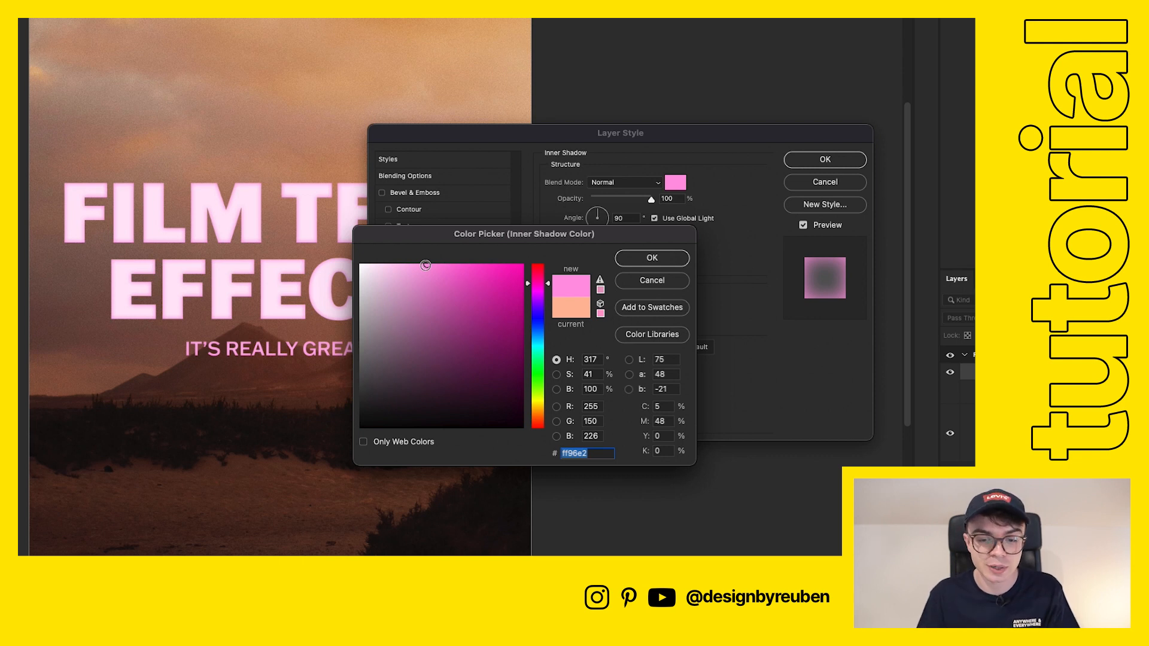
pyautogui.moveTo(426, 265); pyautogui.dragTo(407, 265)
pyautogui.press('Return')
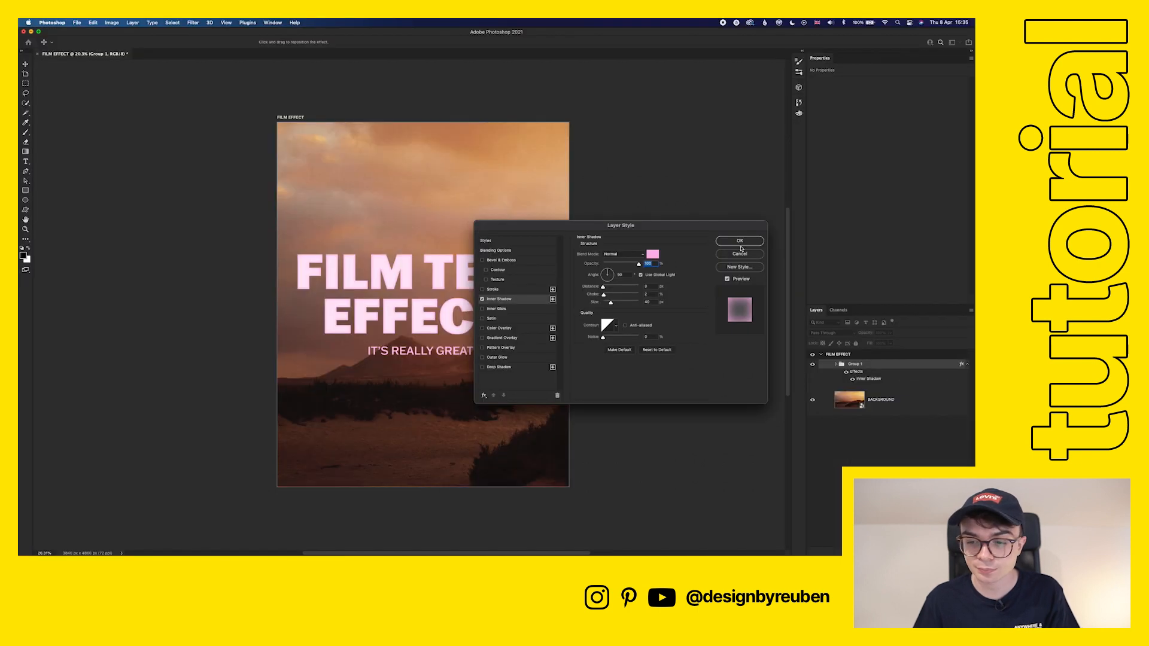
pyautogui.click(740, 242)
# Convert Group 1 with its inner shadow to a Smart Object.
pyautogui.scroll(1, 484, 306)
pyautogui.scroll(10, 485, 304)
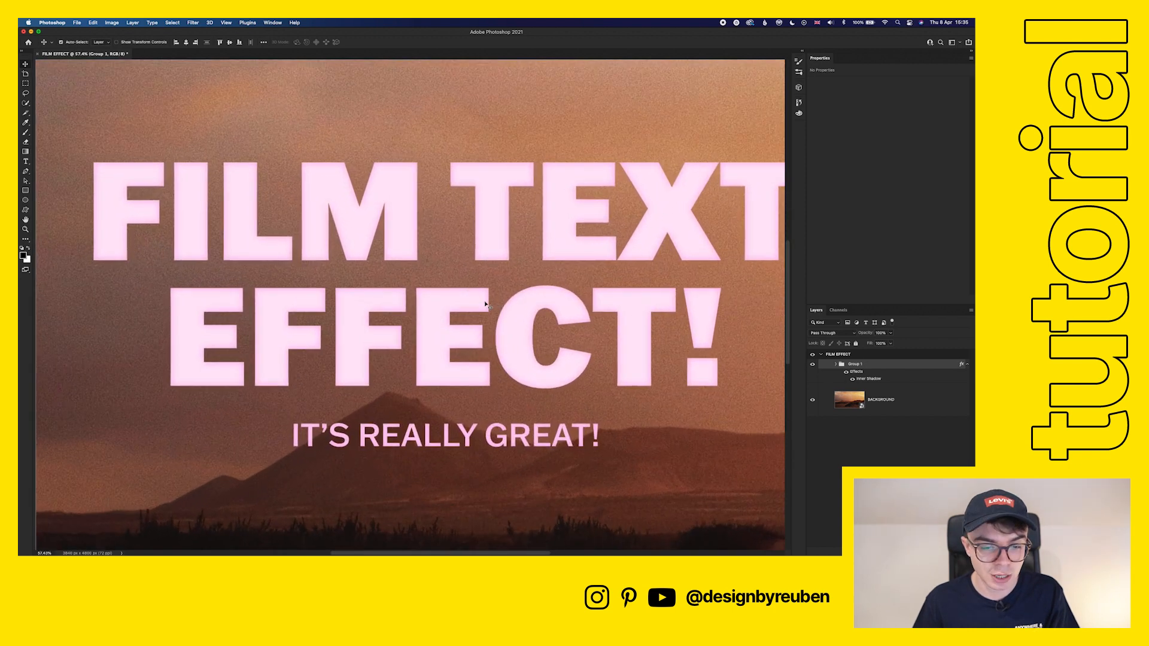
pyautogui.scroll(-10, 485, 304)
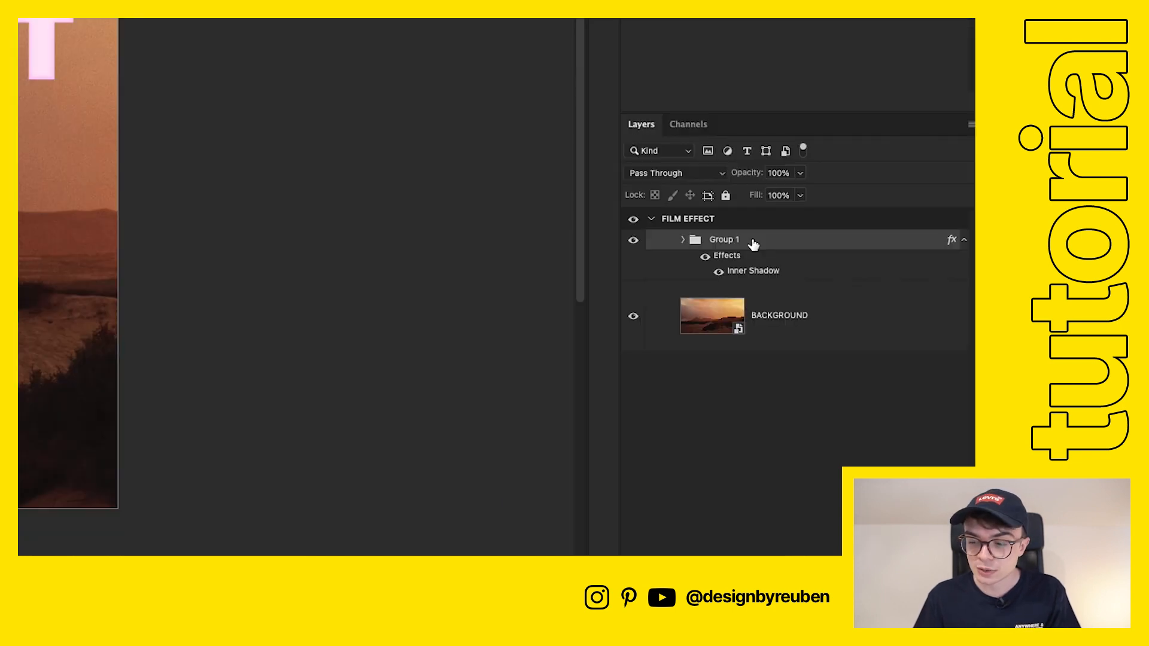
pyautogui.rightClick(753, 244)
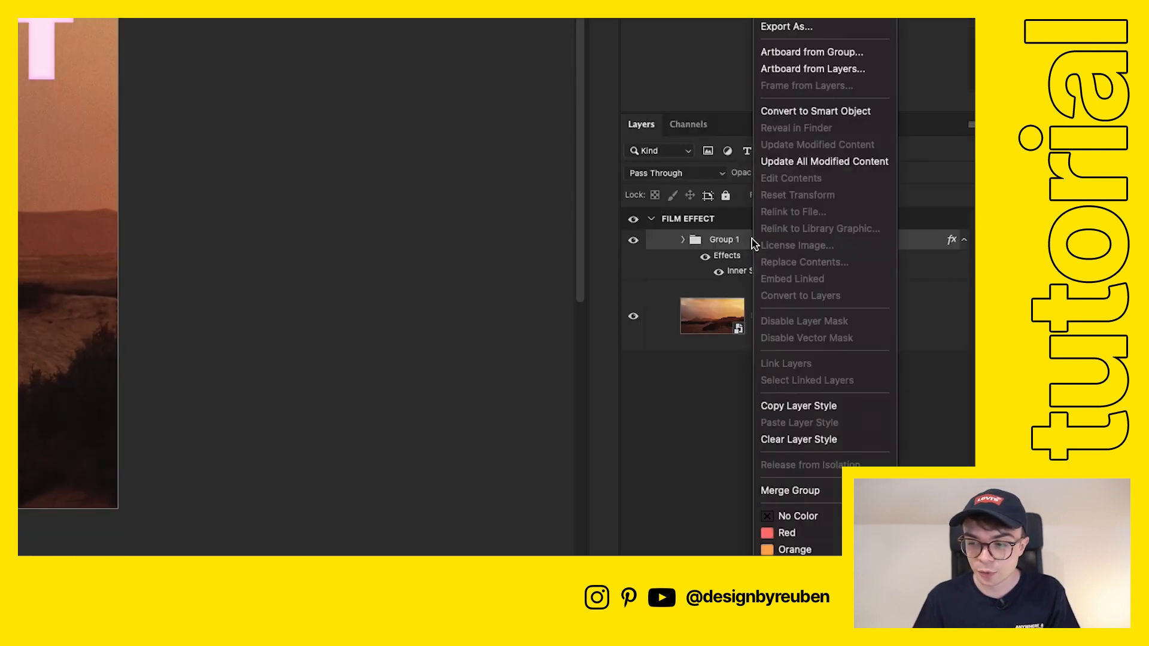
pyautogui.click(811, 112)
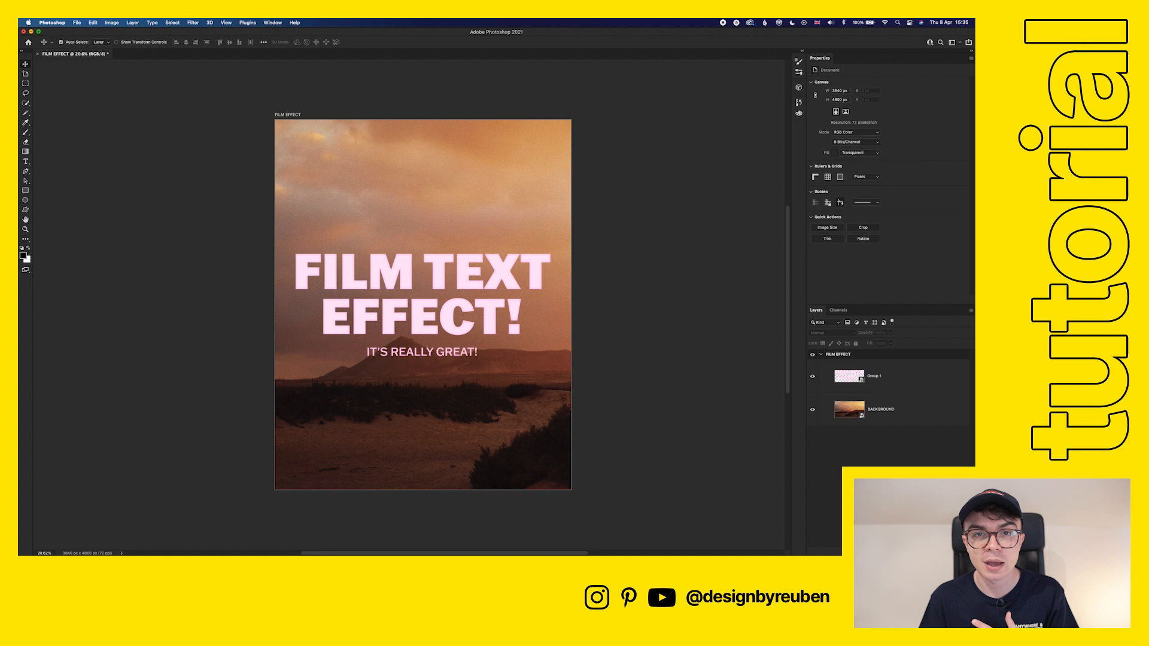
# Apply the Minimum filter to the Group 1 Smart Object with a radius of 1.3 pixels and Preserve set to Roundness.
pyautogui.click(923, 374)
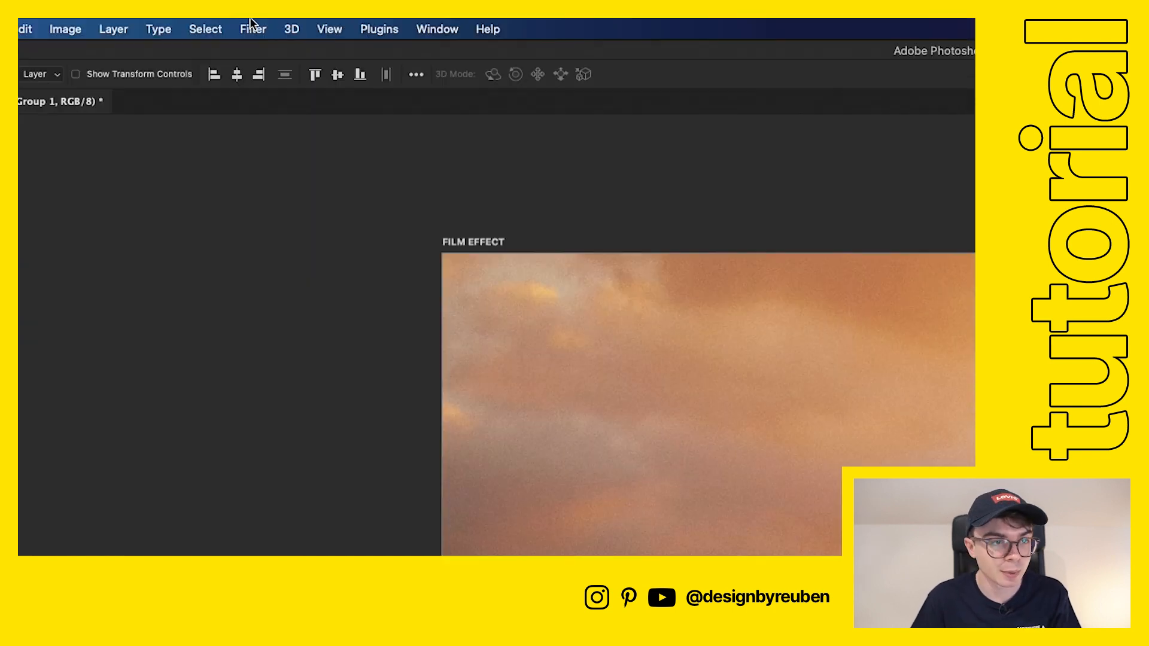
pyautogui.click(193, 23)
pyautogui.moveTo(273, 208)
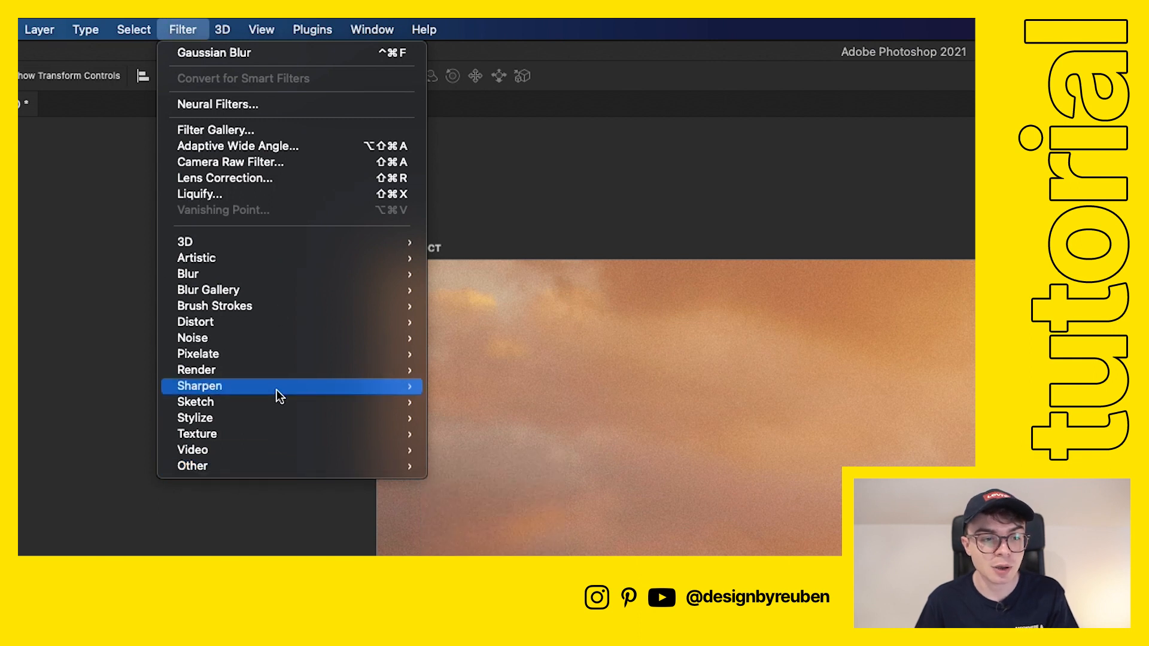
pyautogui.moveTo(286, 463)
pyautogui.click(498, 528)
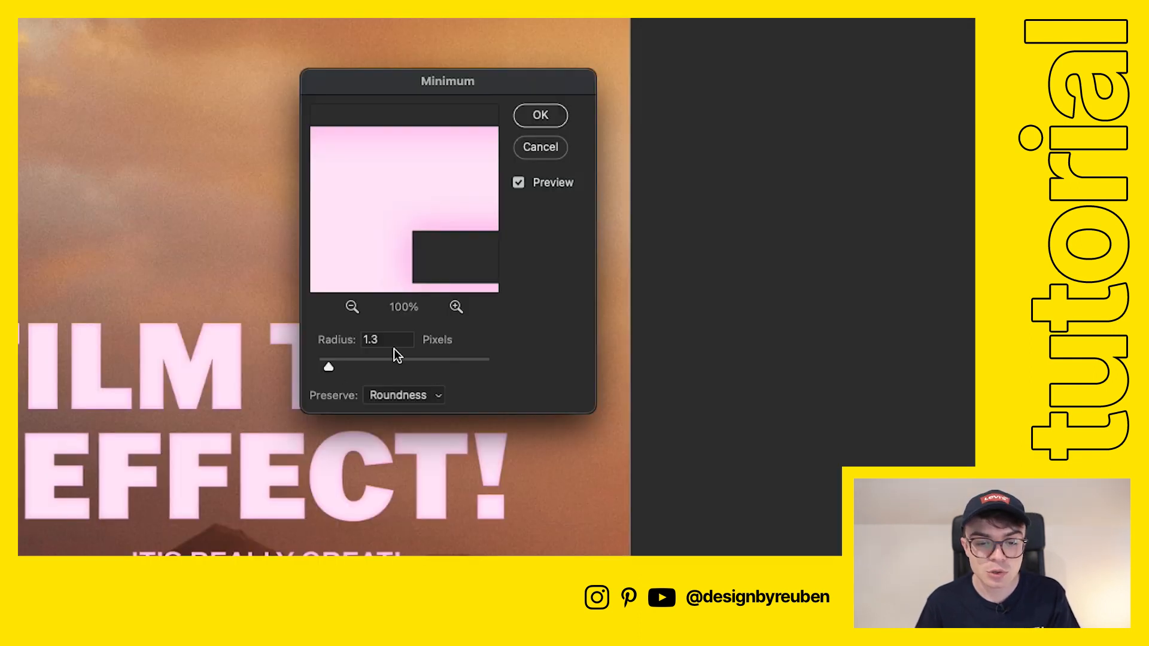
pyautogui.click(353, 307)
pyautogui.click(353, 307)
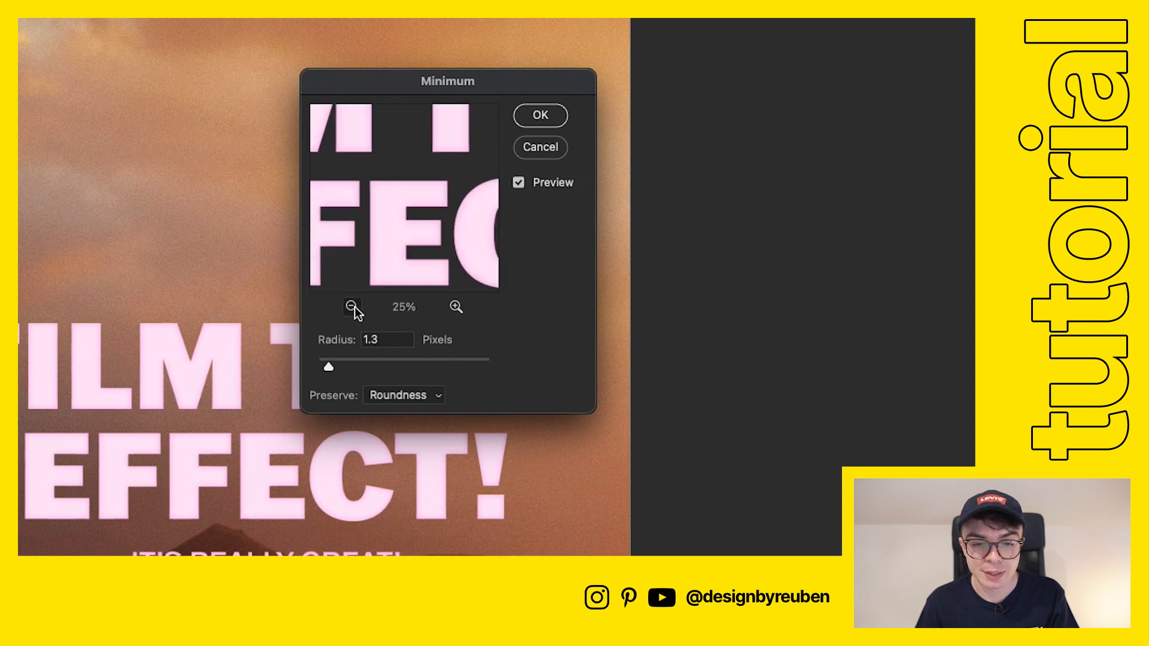
pyautogui.click(352, 307)
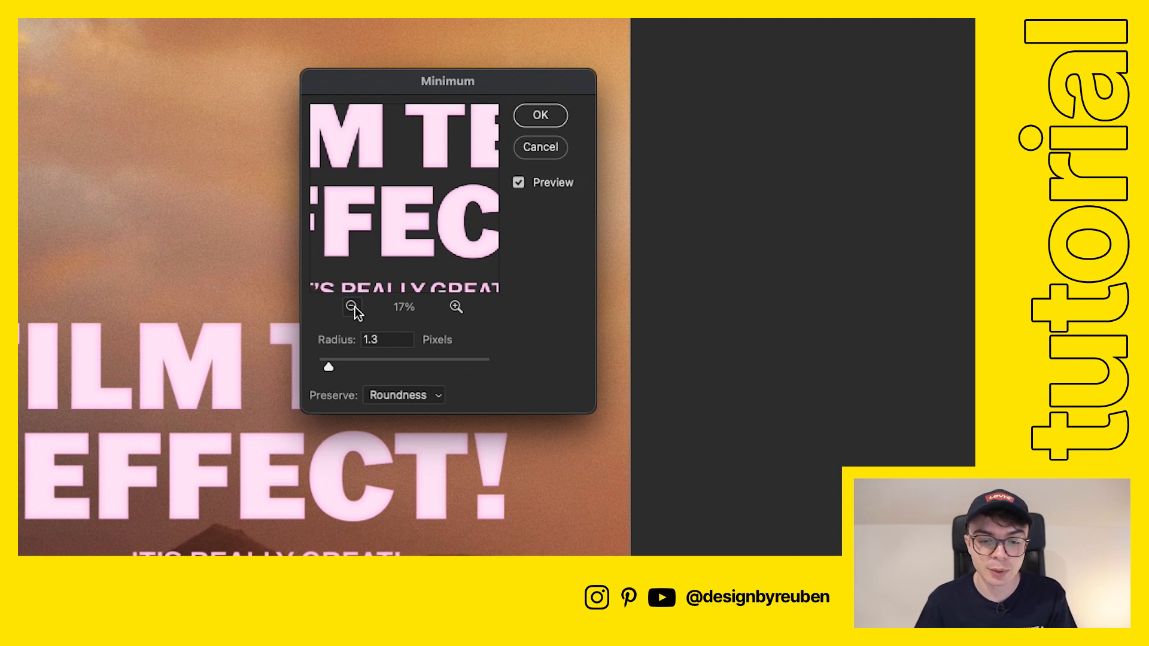
pyautogui.click(403, 400)
pyautogui.click(402, 396)
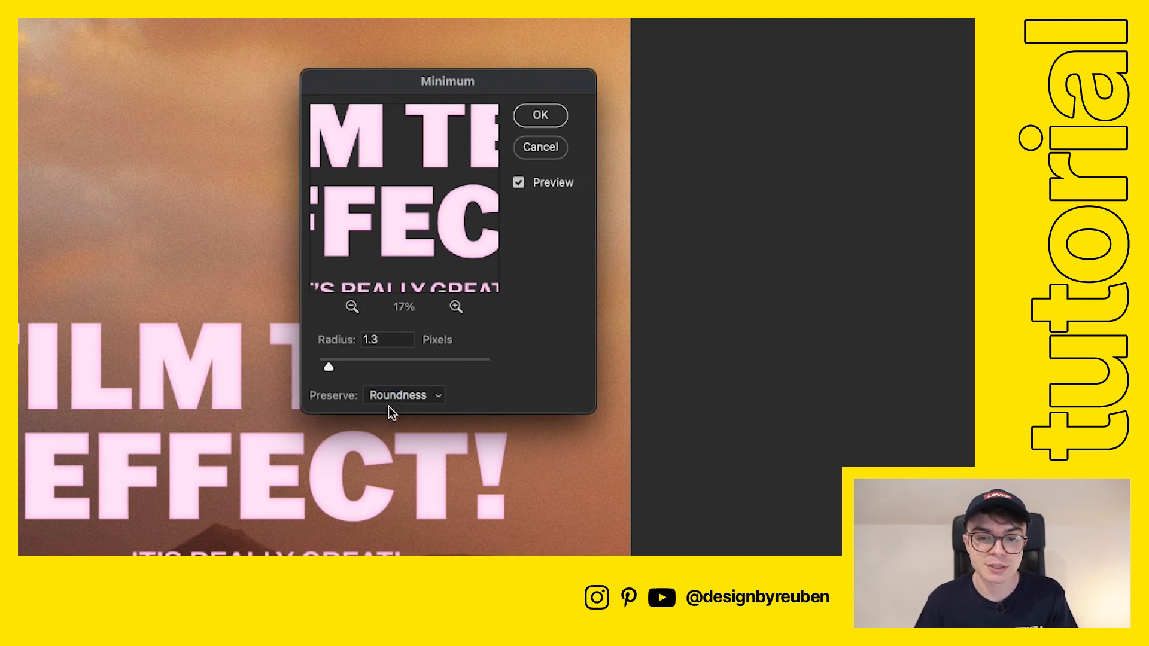
pyautogui.click(541, 115)
# Compare the text edges with the Minimum smart filter hidden and shown.
pyautogui.scroll(3, 458, 335)
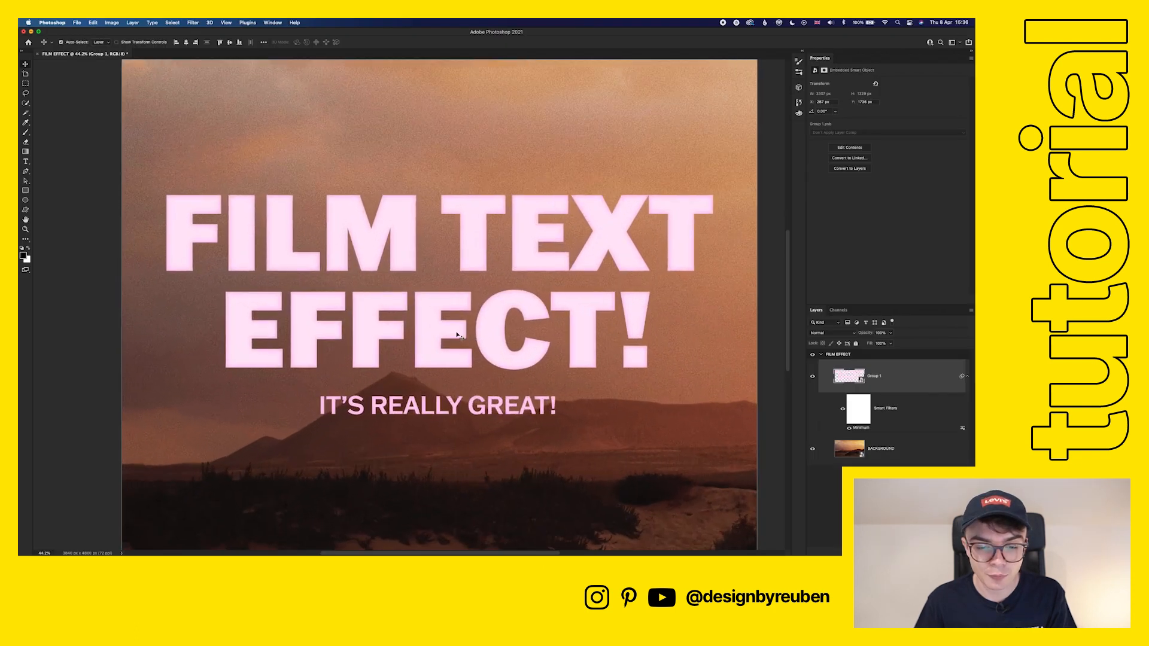
pyautogui.scroll(2, 458, 335)
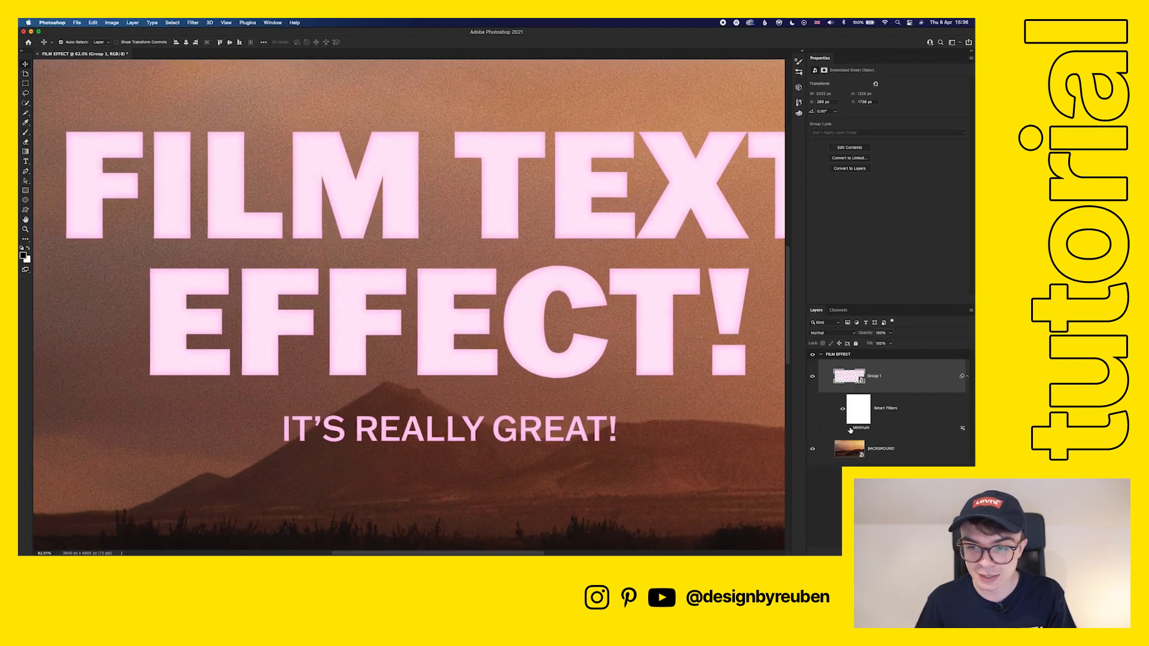
pyautogui.click(849, 429)
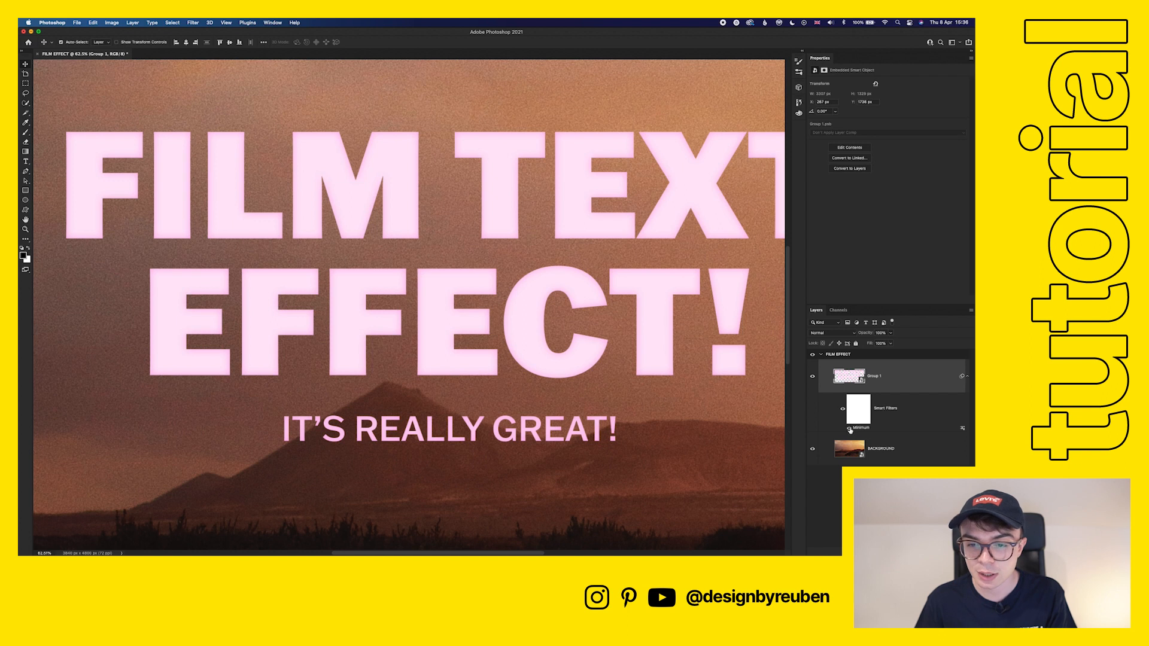
# Convert Group 1, including its Minimum filter, into a new Smart Object.
pyautogui.scroll(-6, 680, 413)
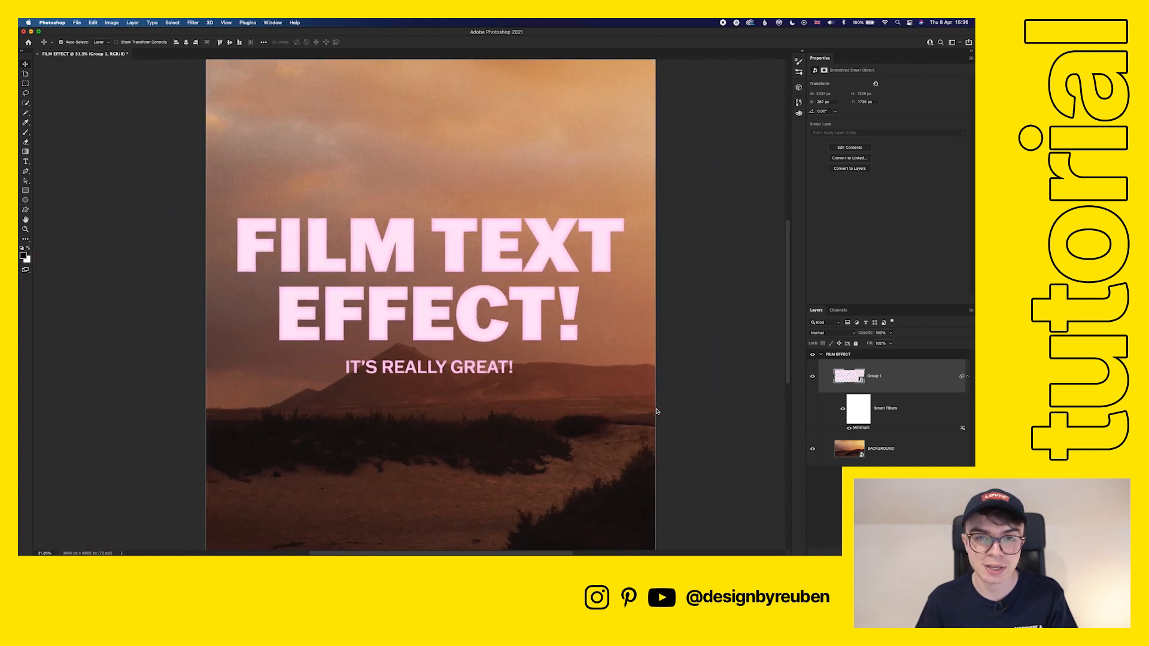
pyautogui.rightClick(901, 379)
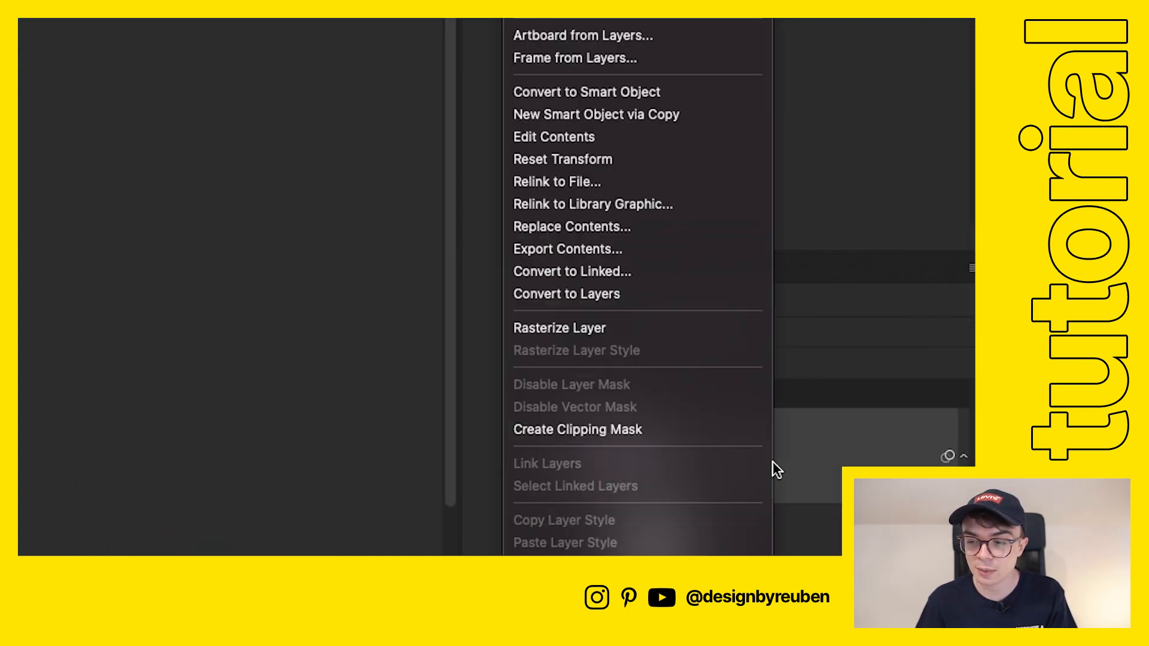
pyautogui.click(641, 92)
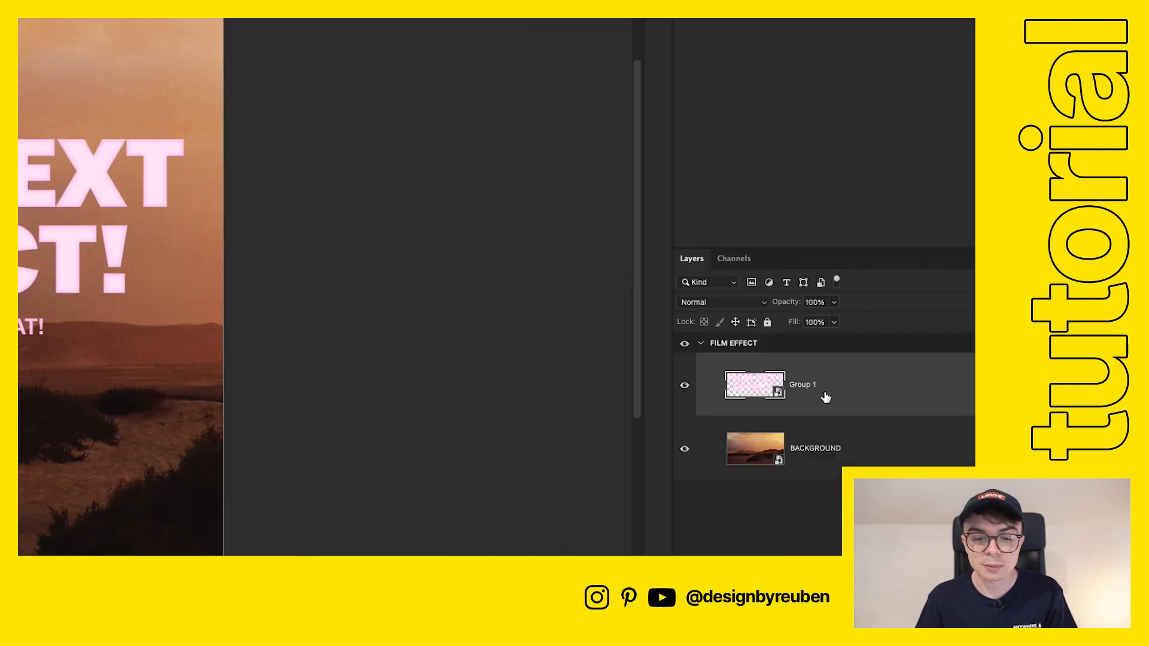
# Add an Outer Glow to Group 1 in the text's pink ffe6f8, at 100% opacity and 16 px size.
pyautogui.doubleClick(825, 398)
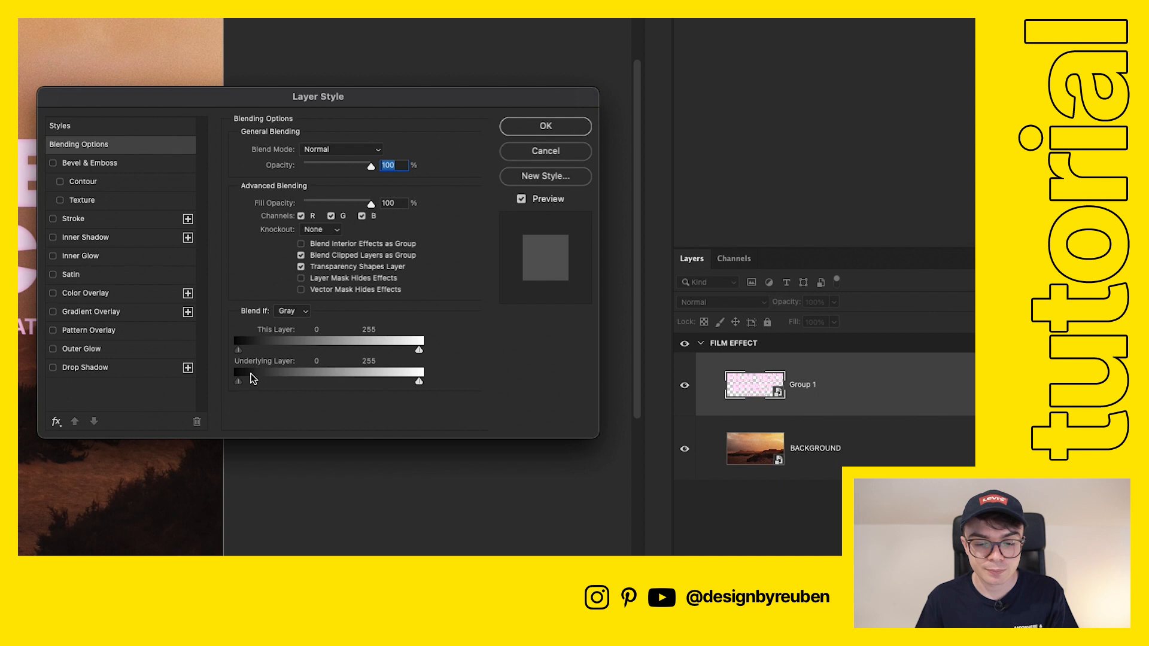
pyautogui.click(109, 351)
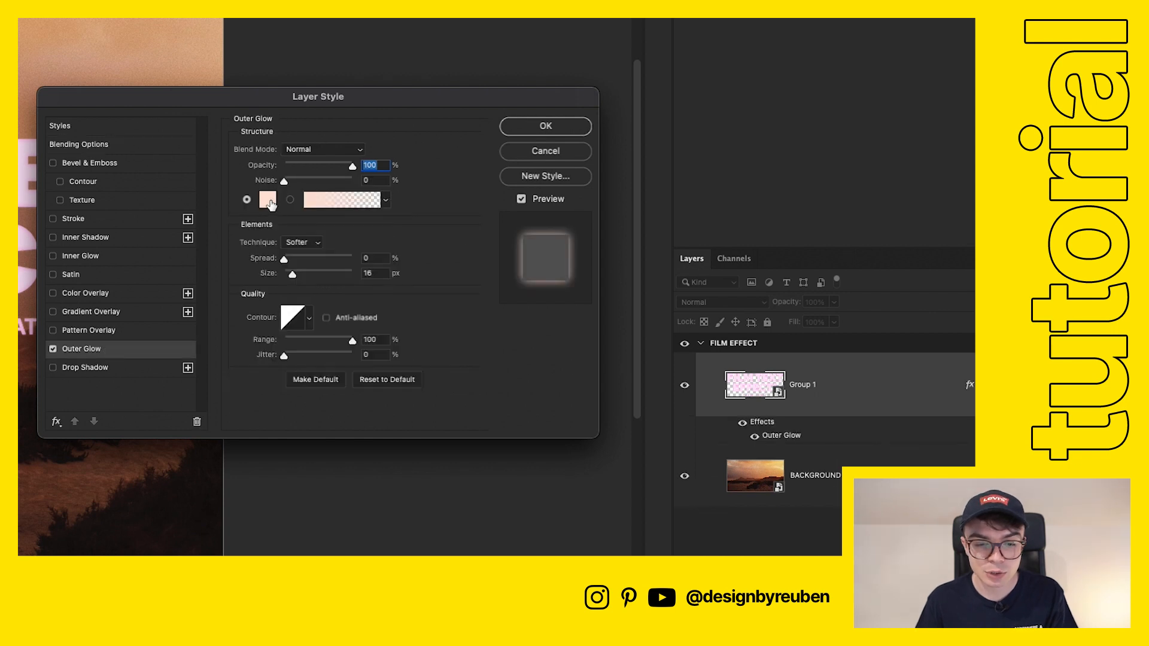
pyautogui.click(267, 199)
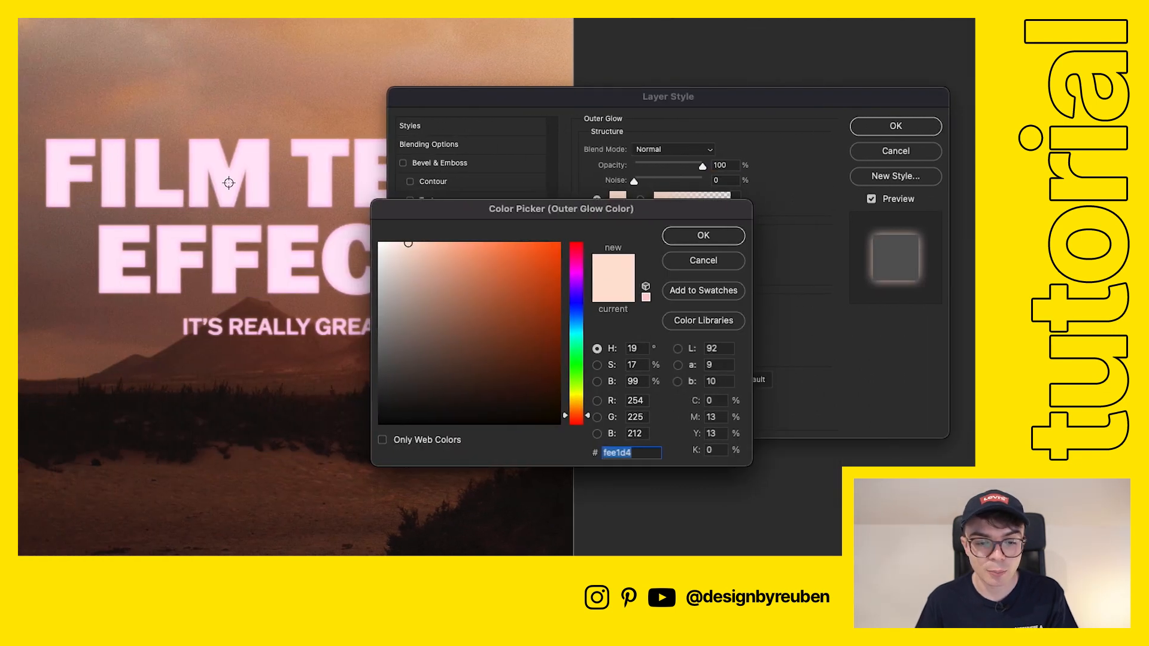
pyautogui.click(227, 184)
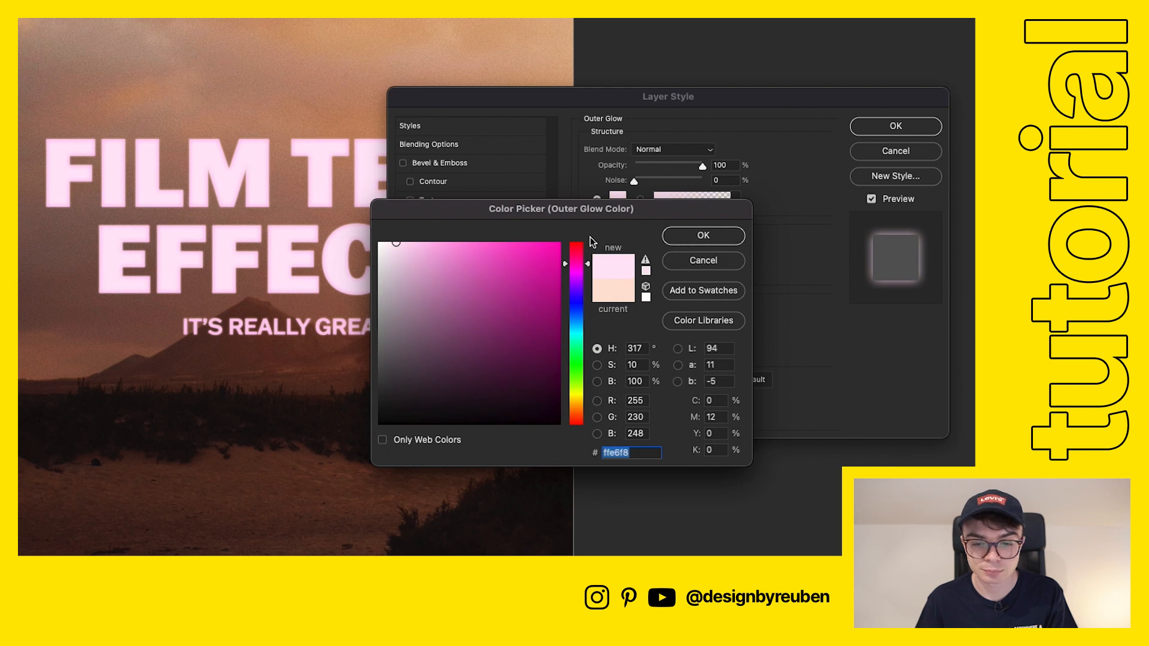
pyautogui.click(709, 237)
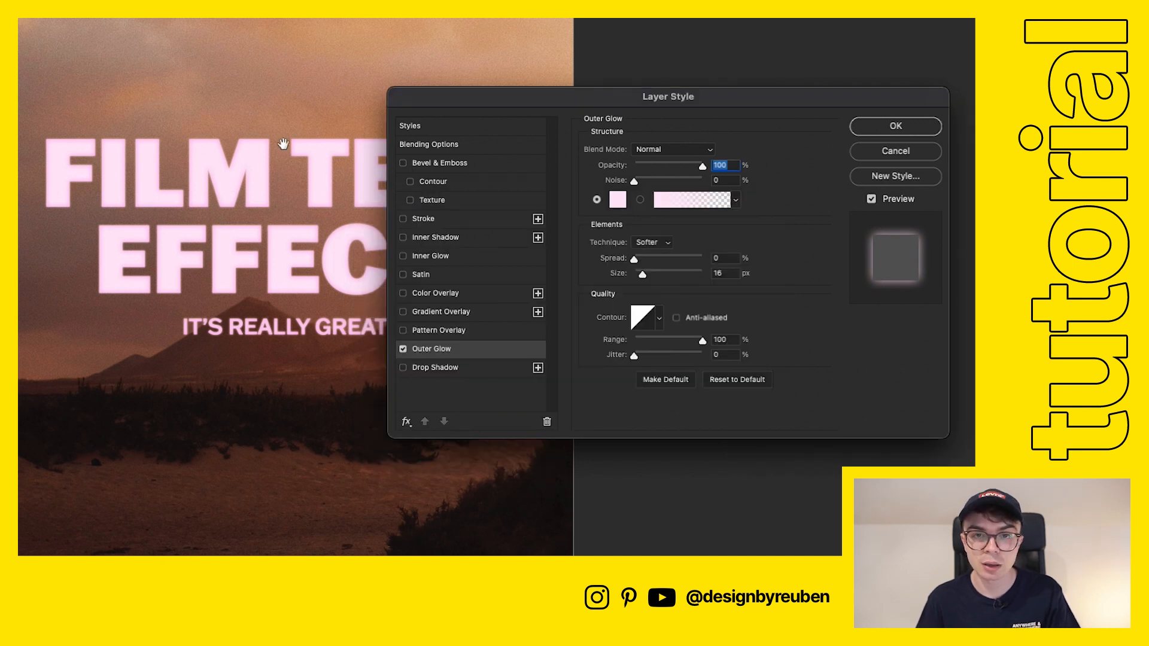
pyautogui.moveTo(686, 104); pyautogui.dragTo(661, 64)
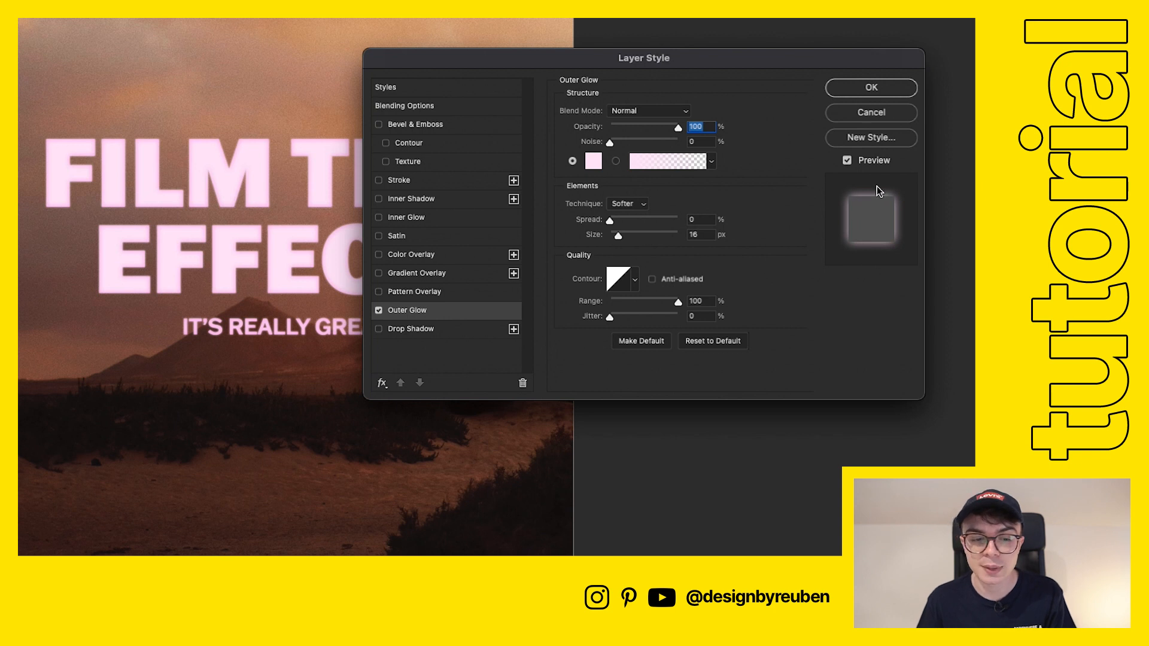
pyautogui.click(872, 88)
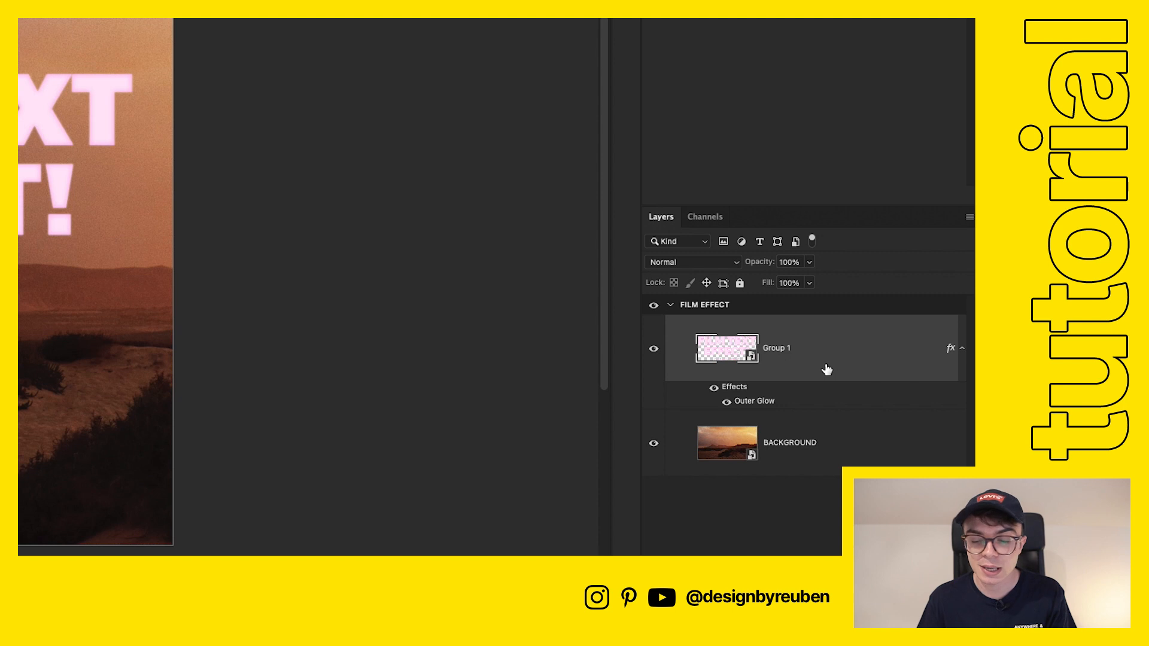
# Convert Group 1 with its outer glow to a Smart Object and duplicate it.
pyautogui.rightClick(899, 386)
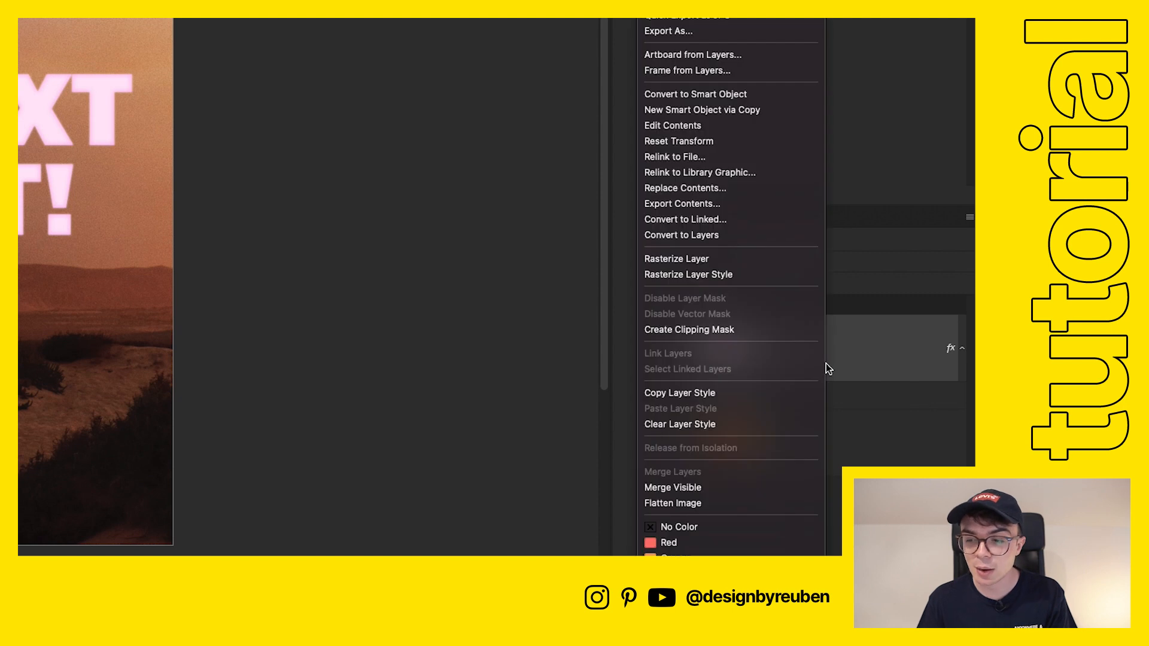
pyautogui.click(755, 99)
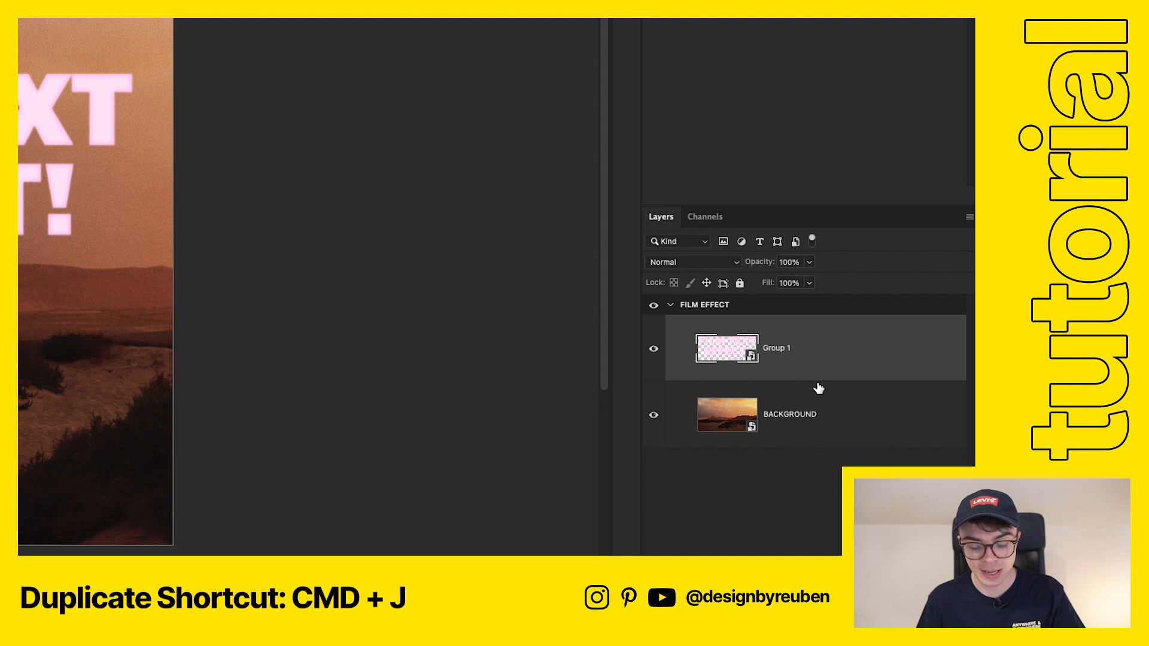
pyautogui.press('super+j')
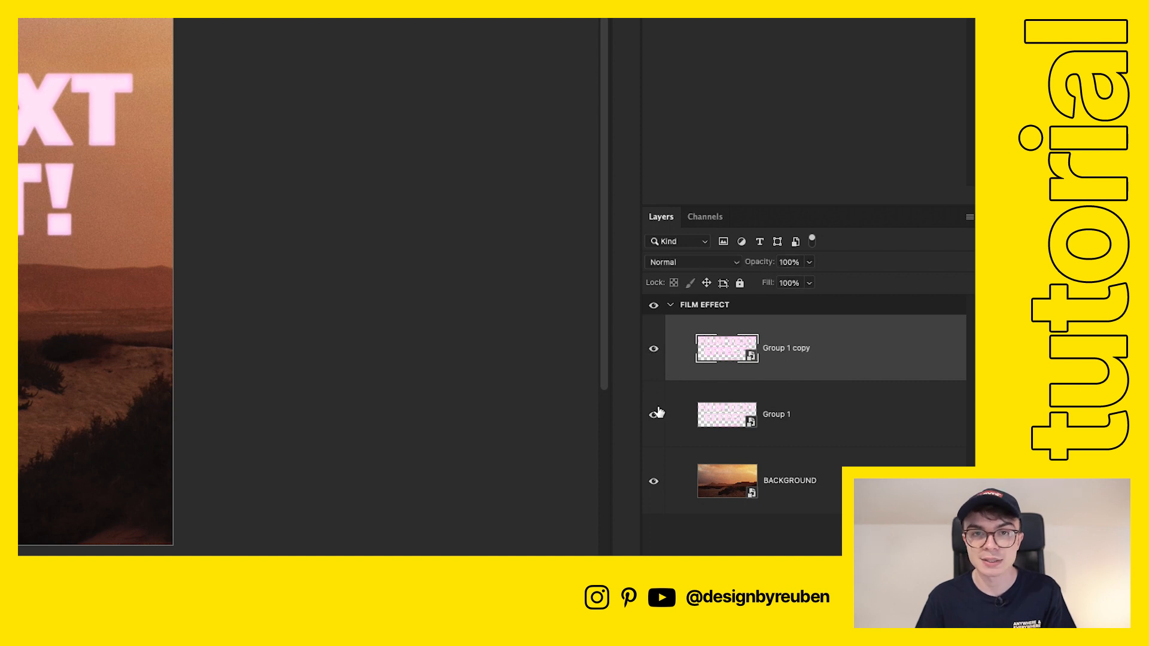
# Apply a Gaussian Blur filter to the Group 1 copy layer to soften the glow around the text.
pyautogui.click(702, 414)
pyautogui.click(838, 377)
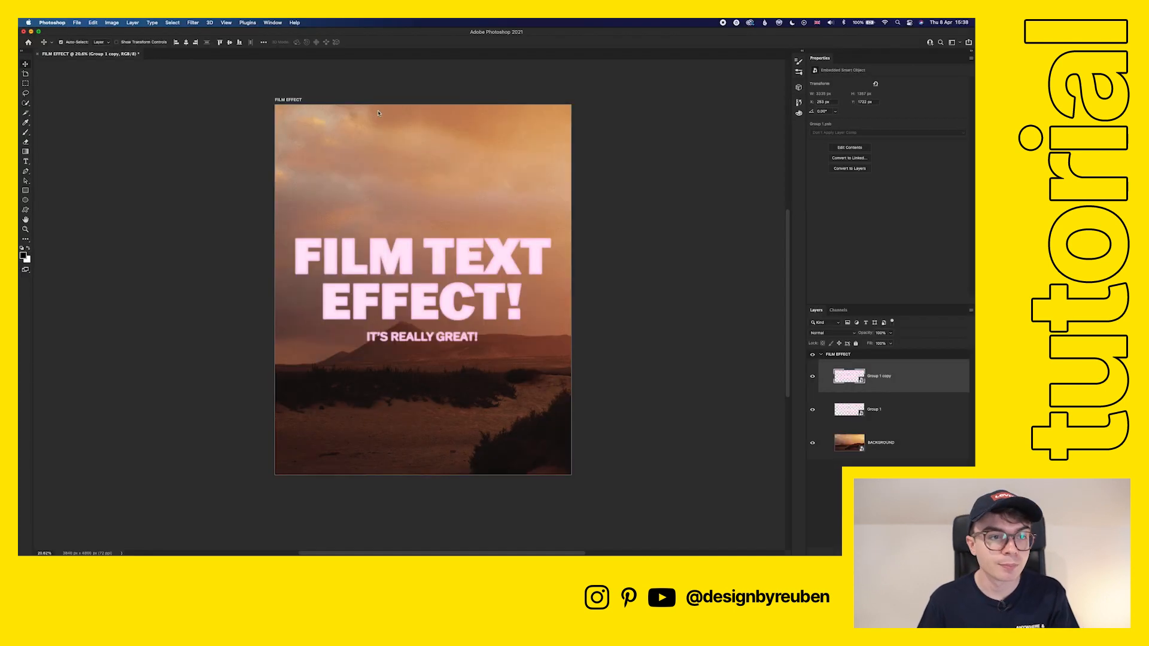
pyautogui.click(193, 22)
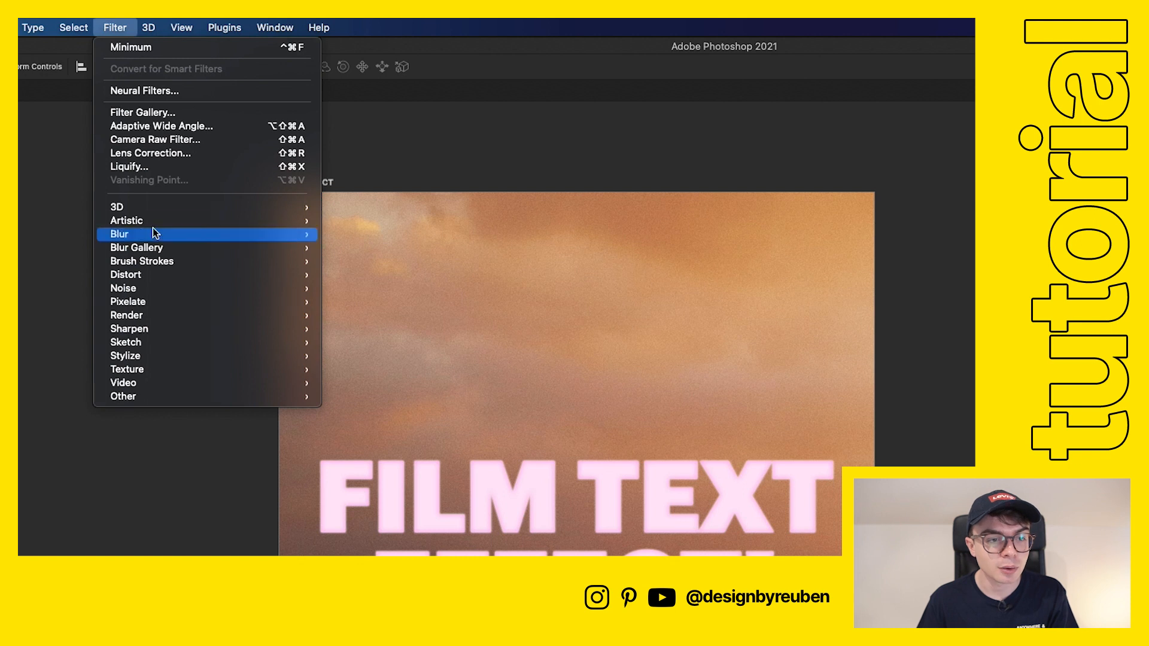
pyautogui.moveTo(211, 124)
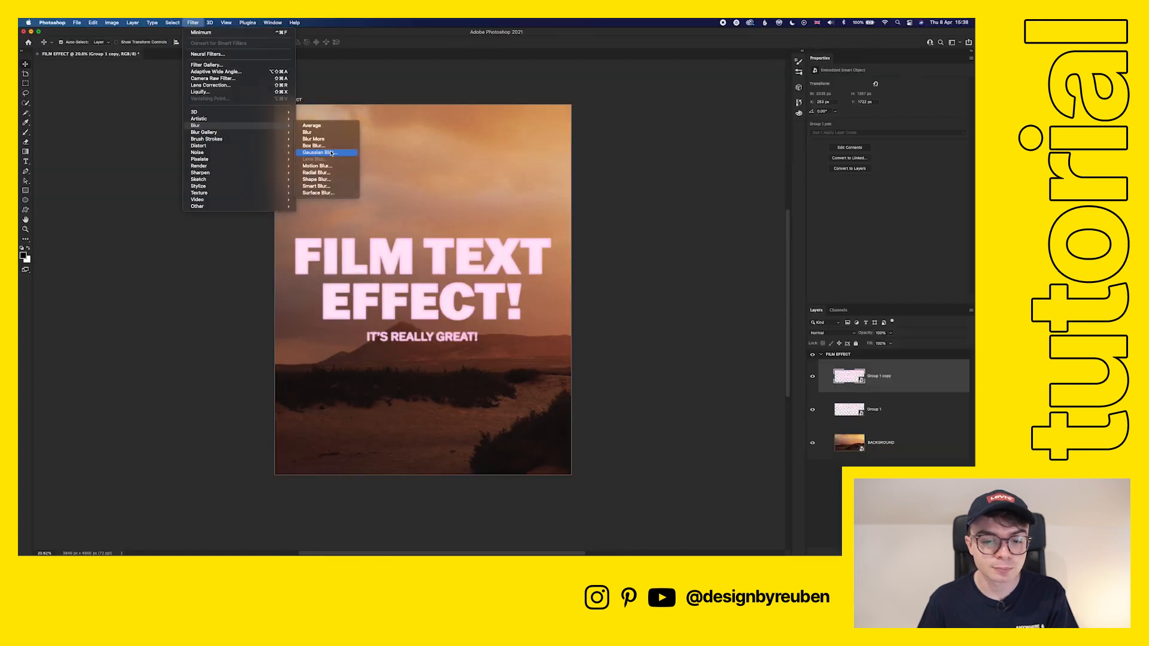
pyautogui.click(393, 289)
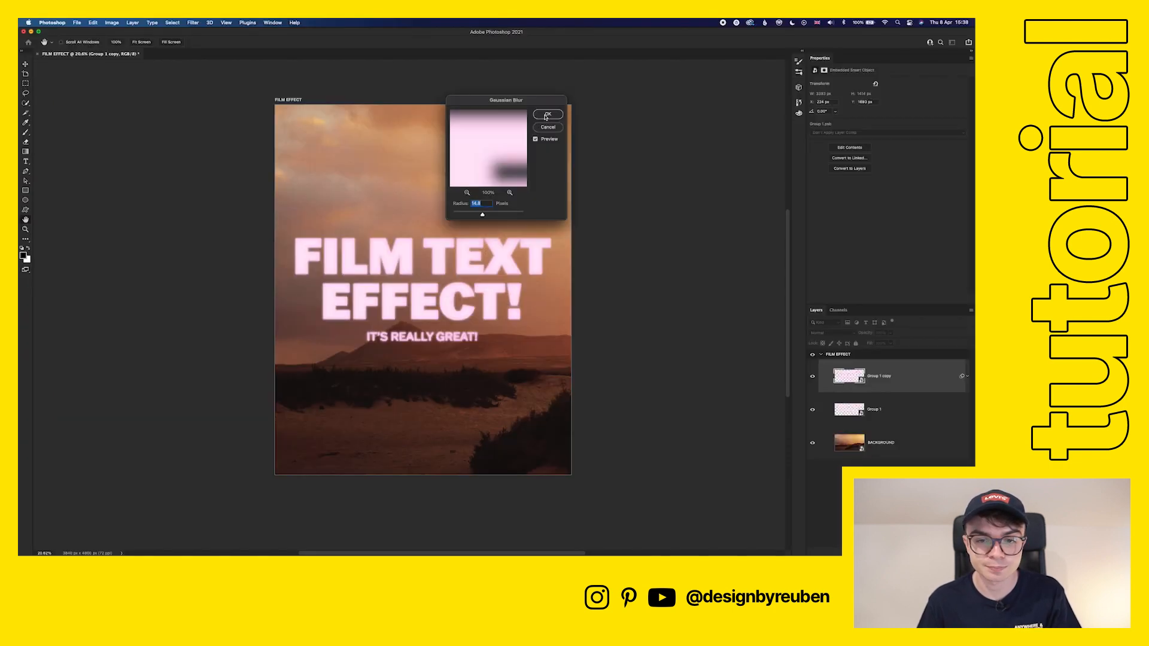
pyautogui.click(546, 115)
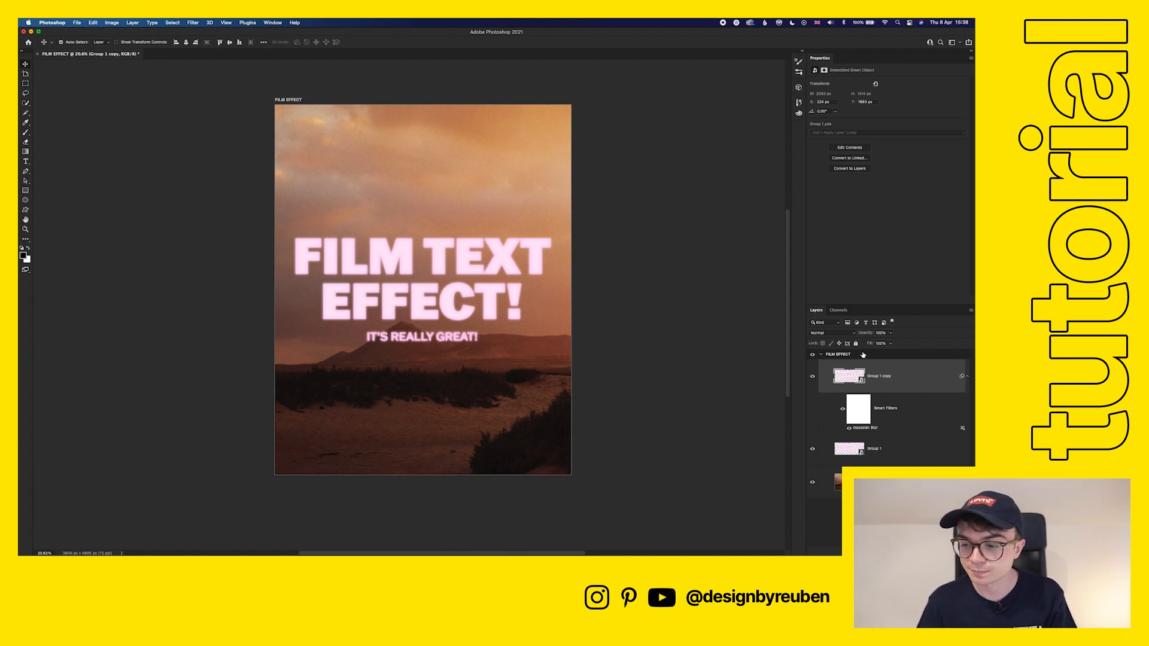
# Set the opacity of the blurred Group 1 copy layer to 80%.
pyautogui.moveTo(869, 336); pyautogui.dragTo(864, 334)
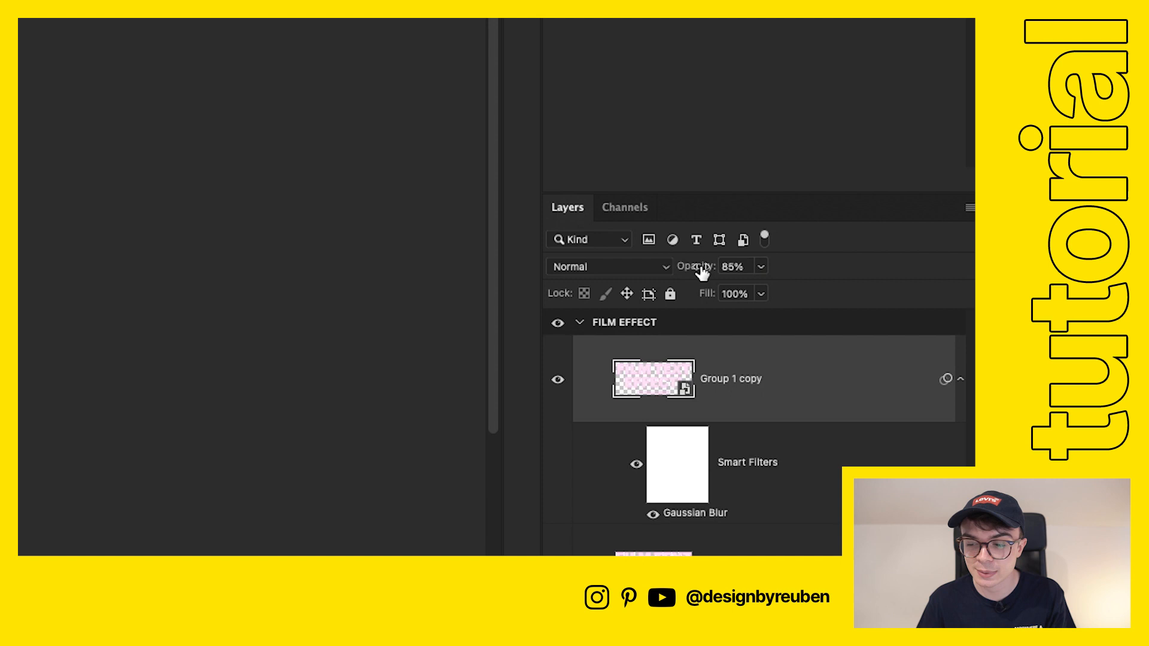
pyautogui.moveTo(702, 270); pyautogui.dragTo(707, 274)
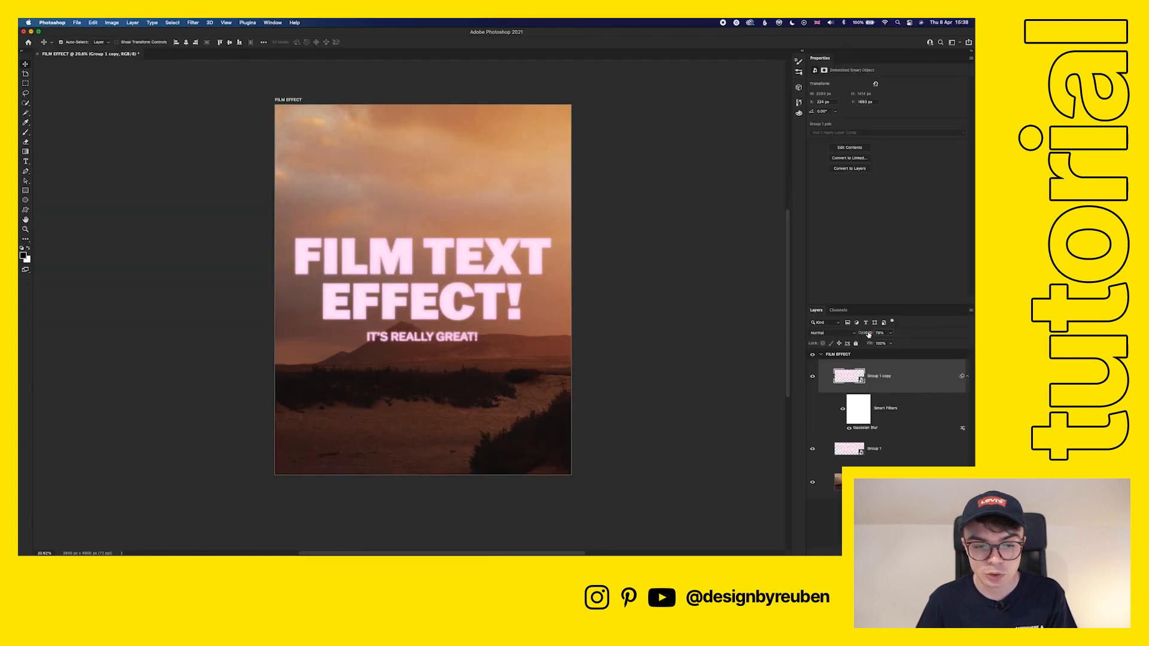
pyautogui.moveTo(868, 335); pyautogui.dragTo(870, 335)
pyautogui.click(880, 333)
pyautogui.write('80')
pyautogui.press('BackSpace')
pyautogui.press('BackSpace')
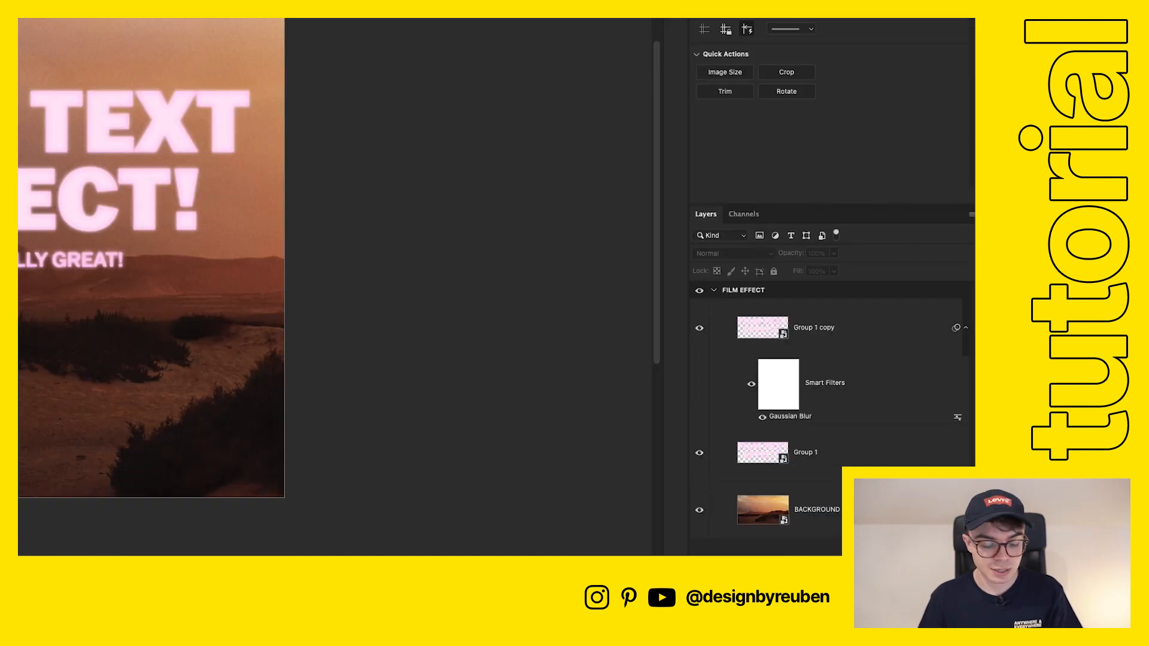
# Convert Group 1 and Group 1 copy together into one Smart Object and compare the poster with the text hidden and shown.
pyautogui.click(854, 452)
pyautogui.keyDown('shift'); pyautogui.click(834, 337); pyautogui.keyUp('shift')
pyautogui.rightClick(836, 342)
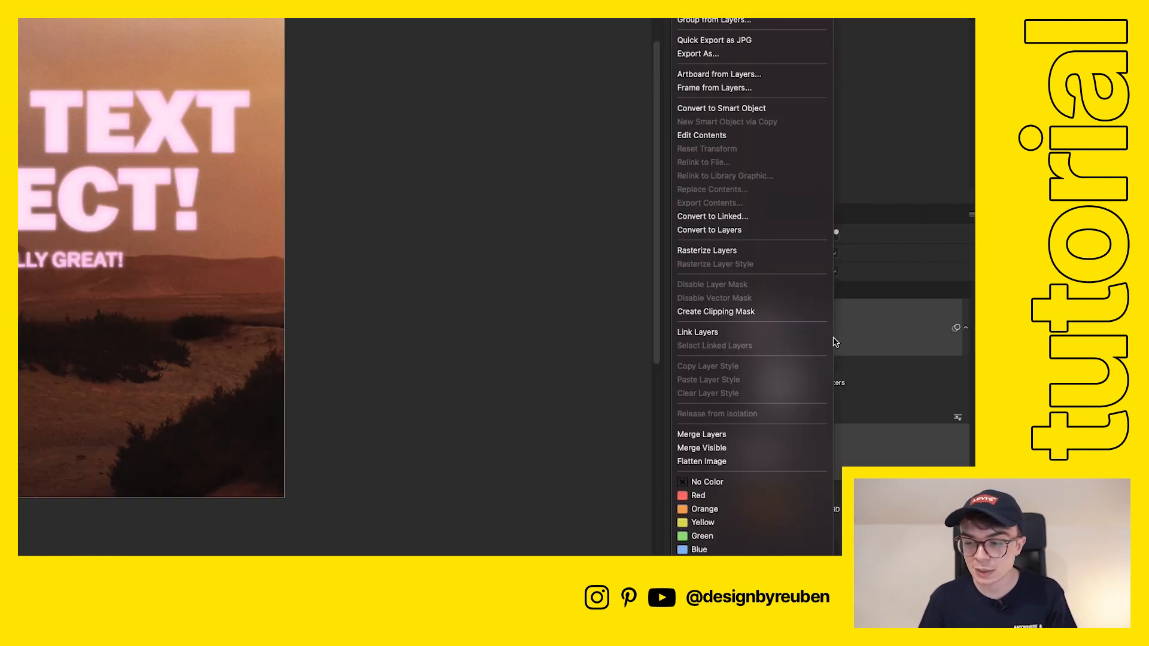
pyautogui.click(759, 108)
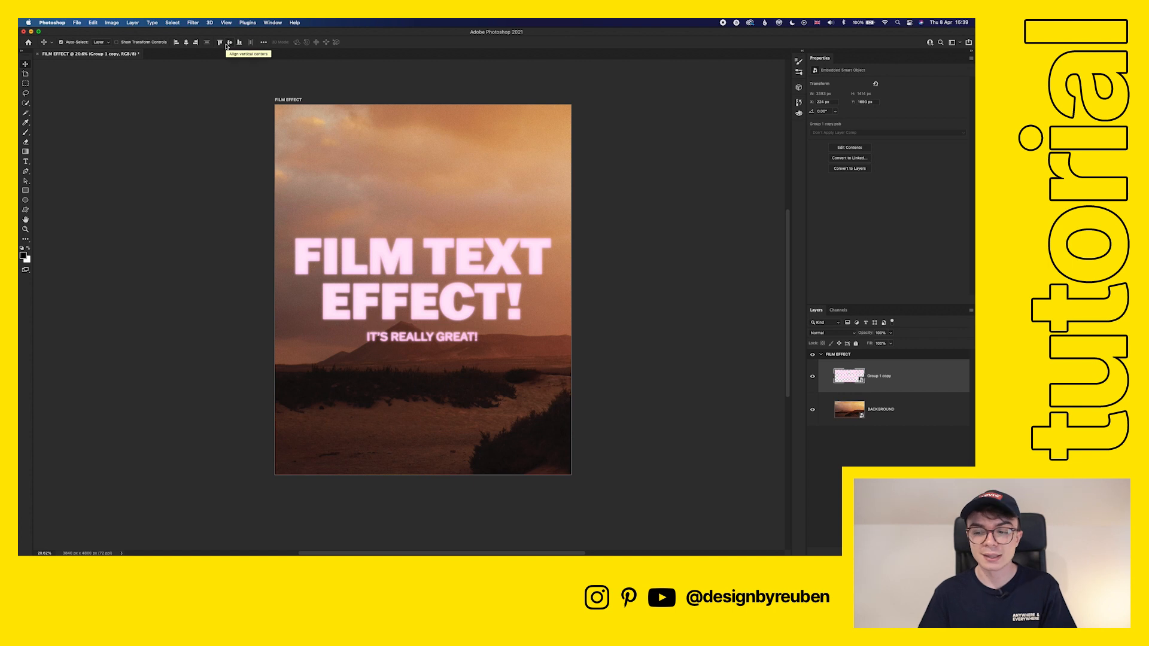
pyautogui.click(812, 376)
pyautogui.click(812, 377)
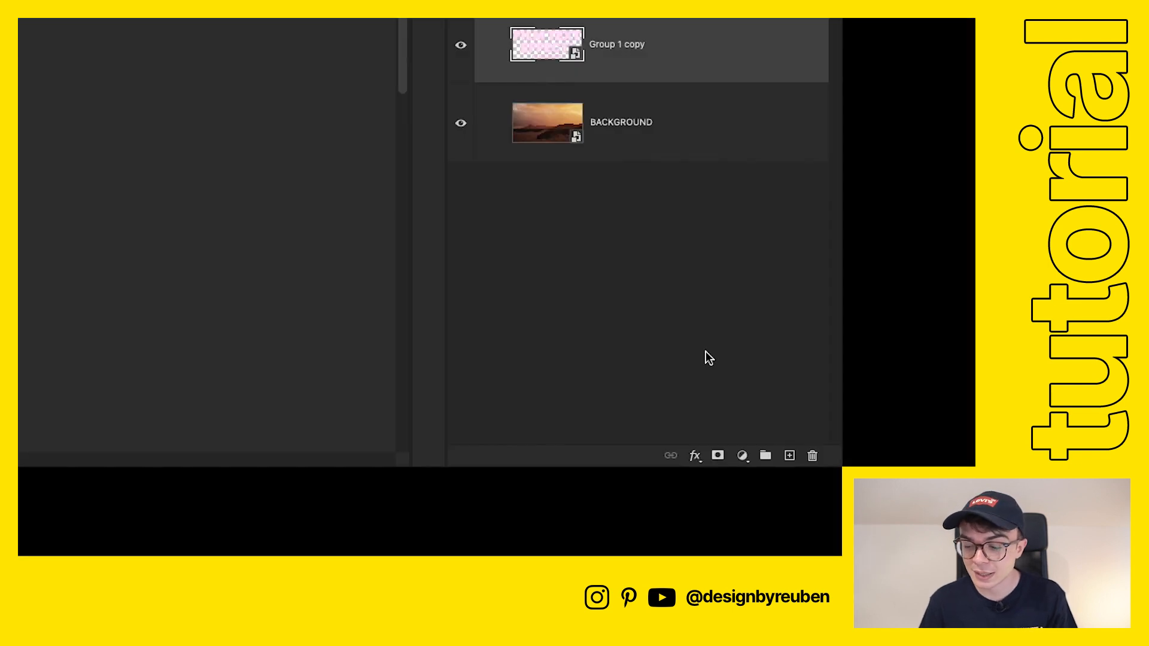
# Try a Black & White adjustment layer above the text layer and delete it.
pyautogui.click(742, 456)
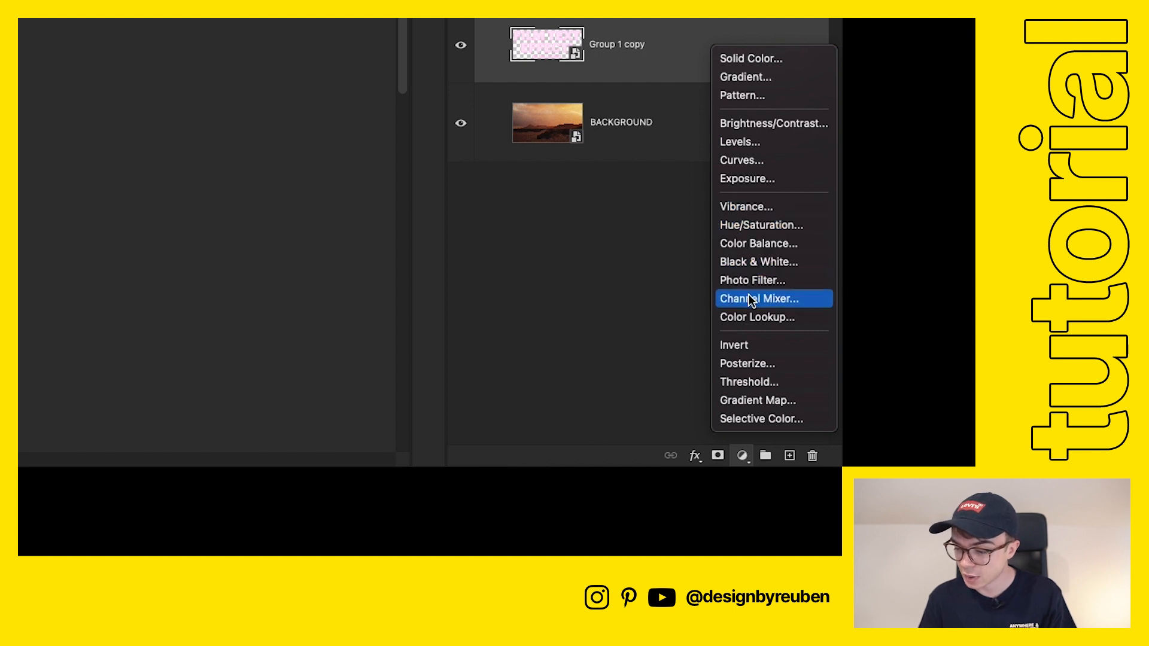
pyautogui.click(748, 261)
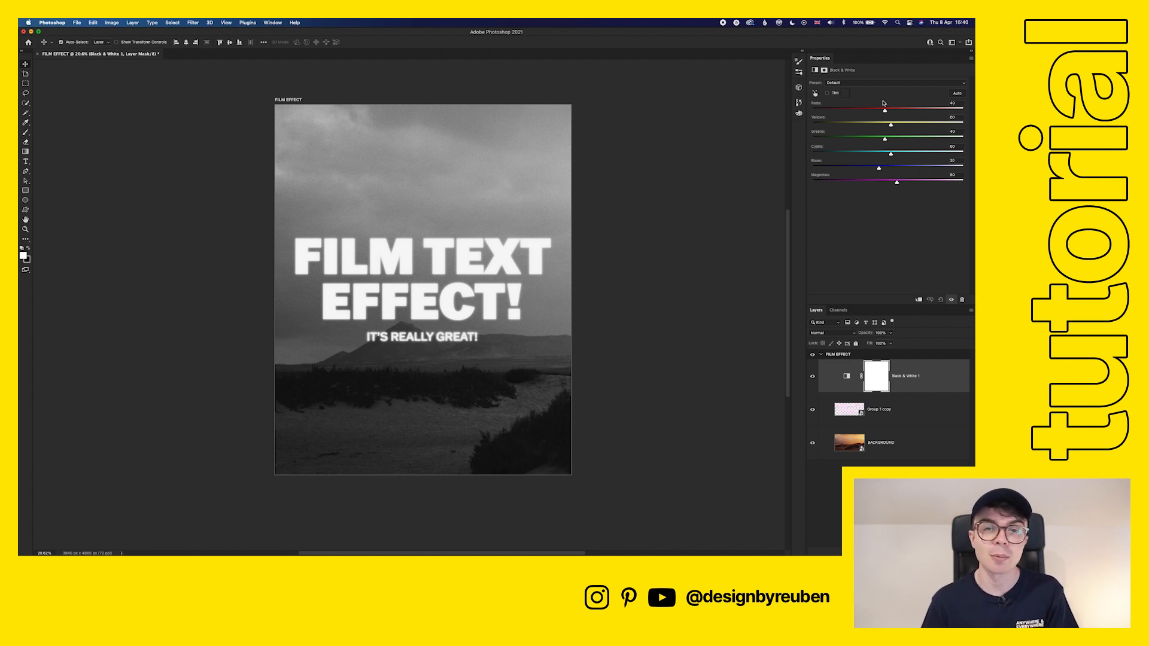
pyautogui.click(946, 391)
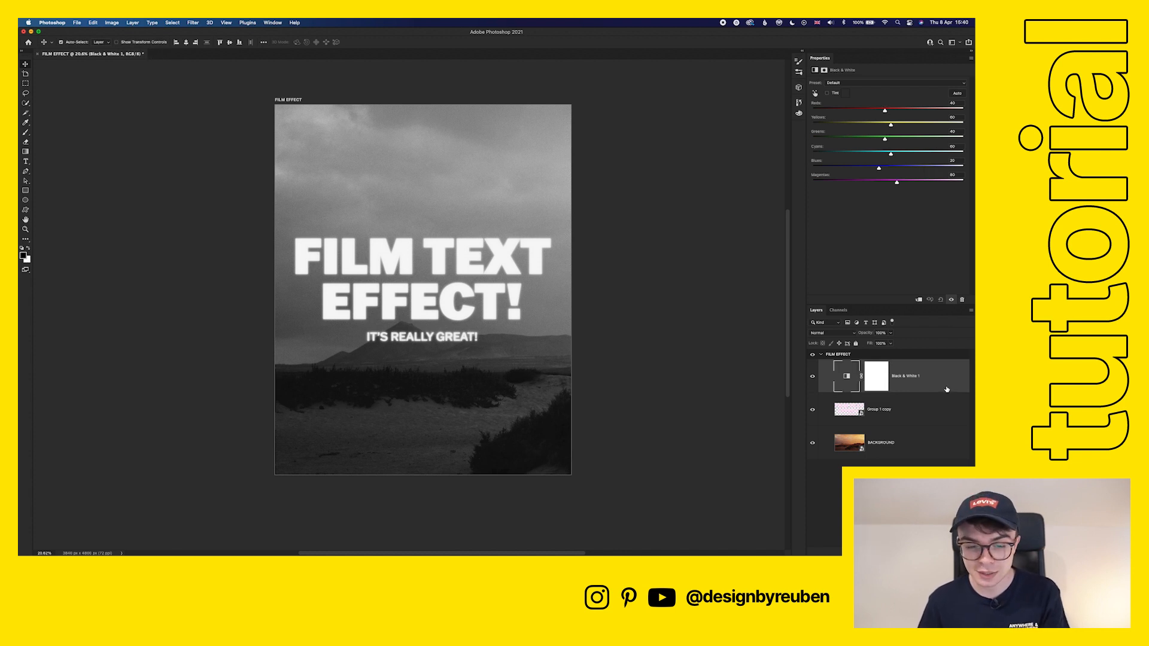
pyautogui.press('Delete')
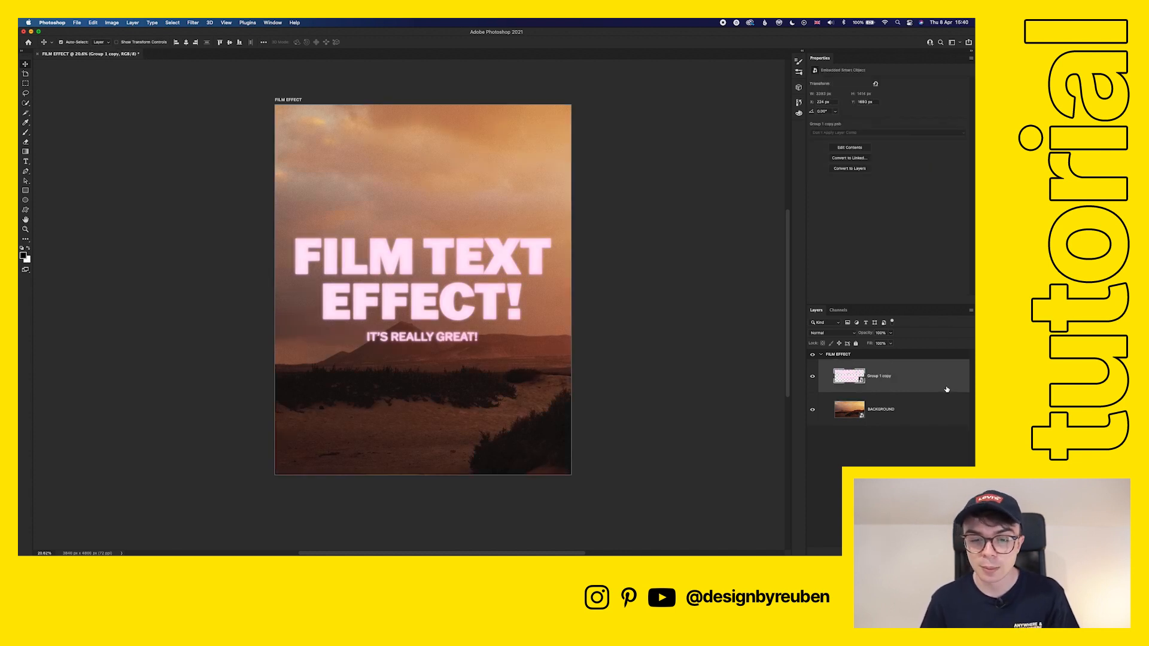
# Add a Vibrance adjustment layer above BACKGROUND with vibrance about +19 and saturation about +9, and name it VIBRANCE.
pyautogui.click(939, 409)
pyautogui.click(933, 553)
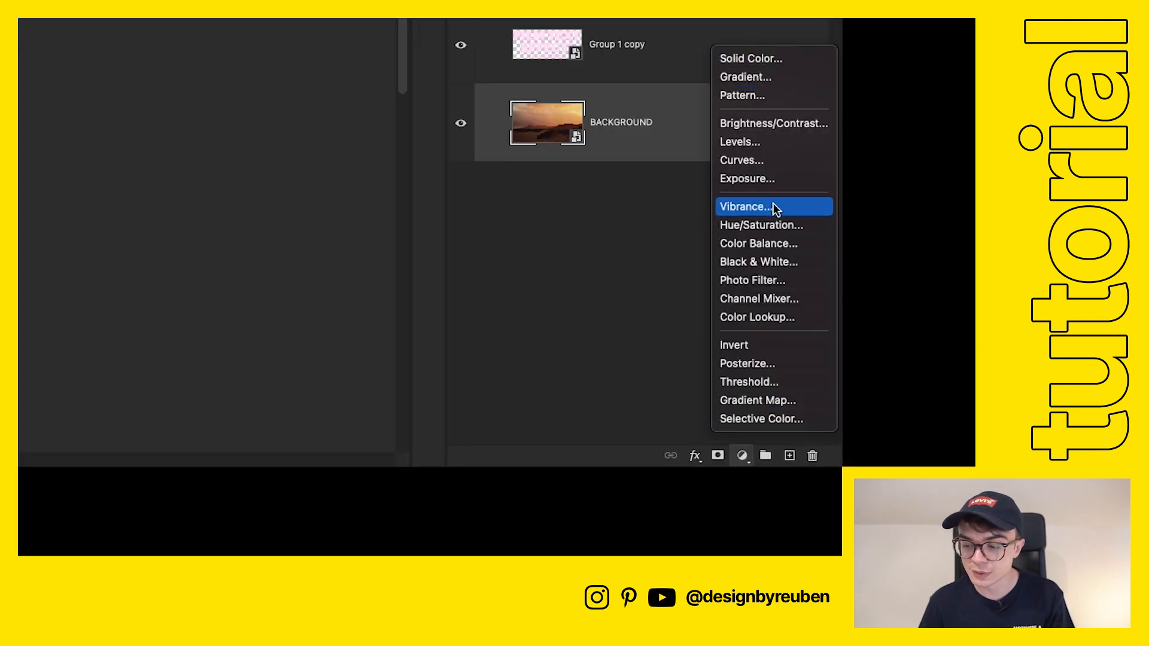
pyautogui.click(774, 208)
pyautogui.moveTo(888, 90)
pyautogui.mouseDown()
pyautogui.moveTo(911, 90)
pyautogui.moveTo(901, 90)
pyautogui.mouseUp()
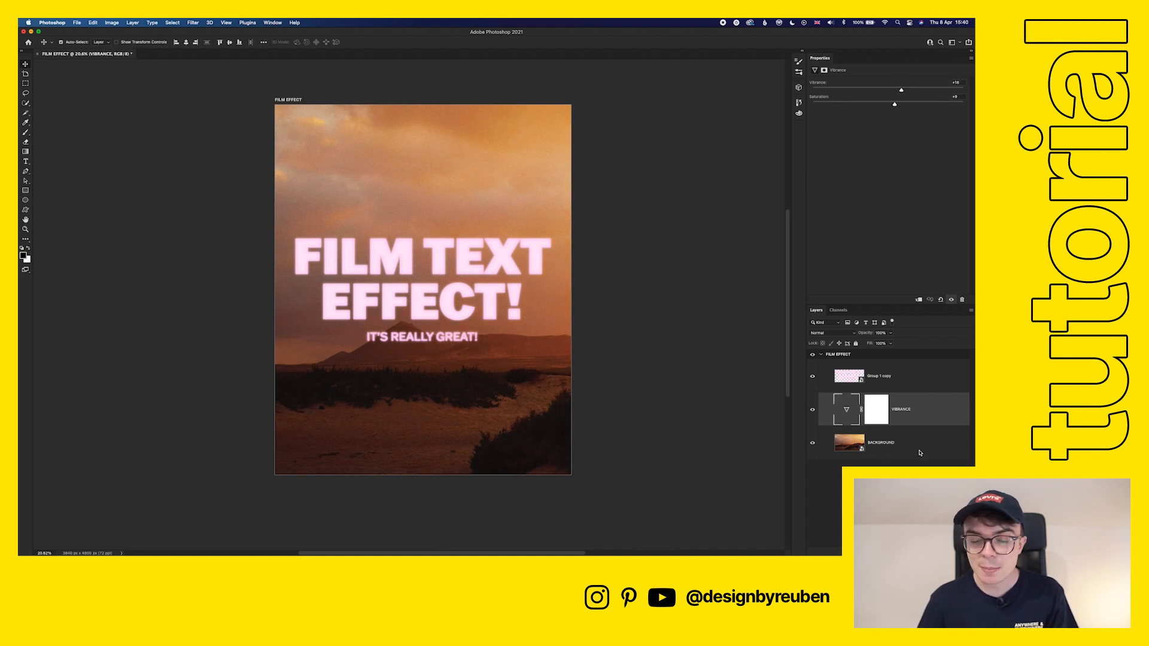
# Add an Exposure adjustment layer directly above BACKGROUND, adjust it slightly, and name it EXPOSURE.
pyautogui.doubleClick(920, 453)
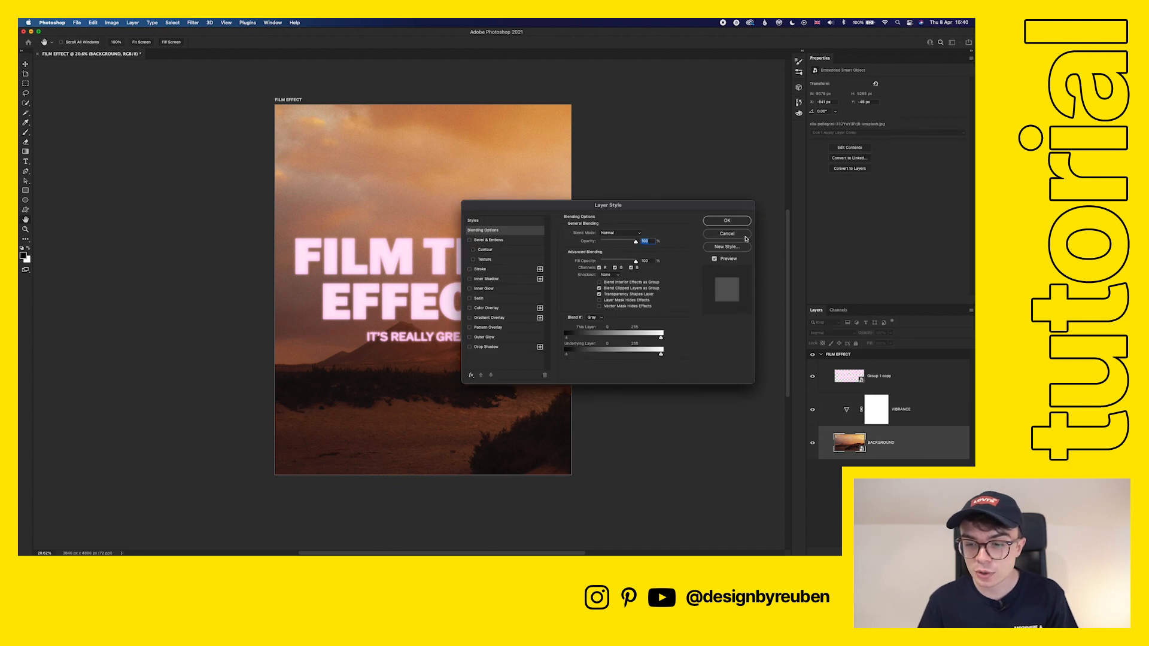
pyautogui.click(727, 234)
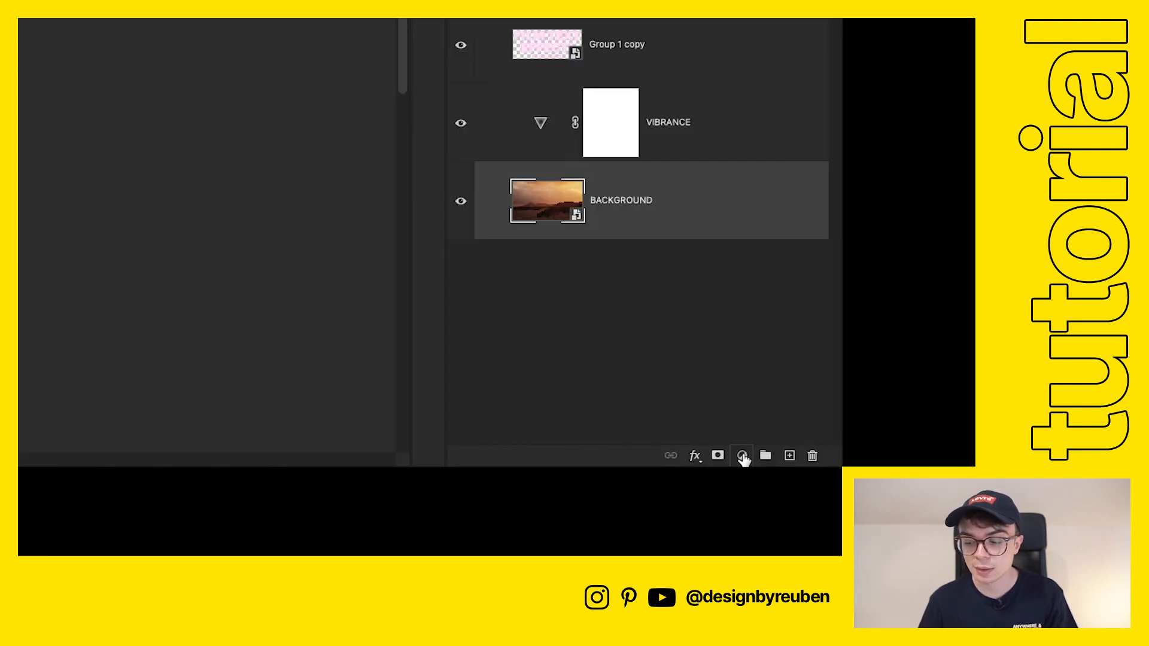
pyautogui.click(742, 456)
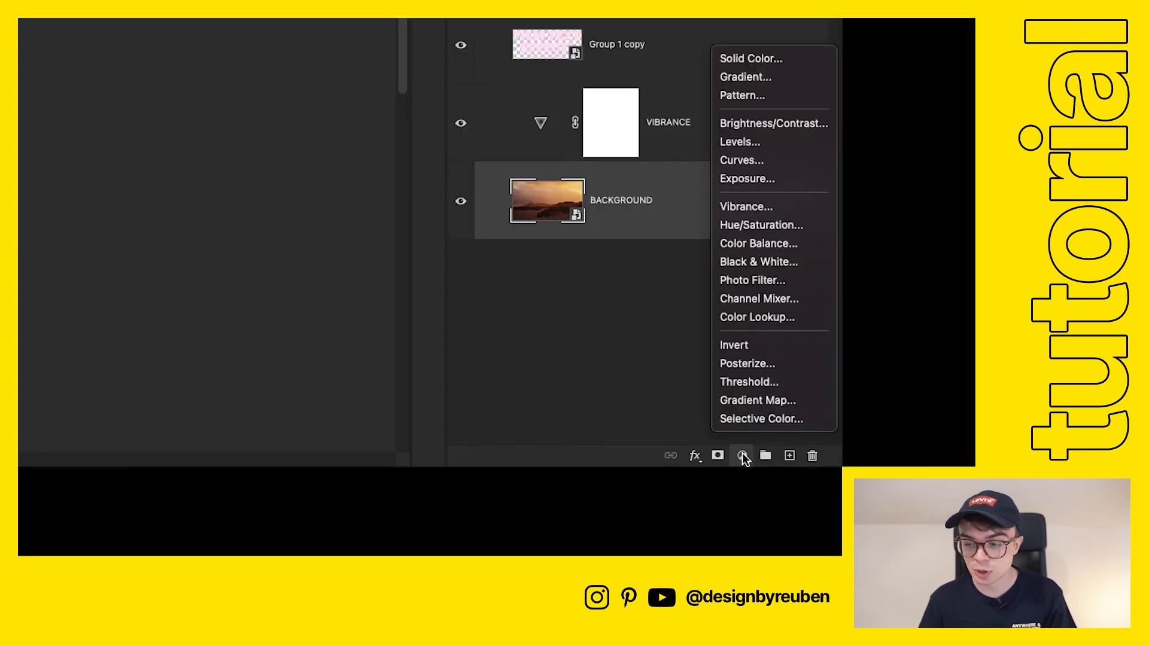
pyautogui.click(757, 179)
pyautogui.moveTo(892, 101); pyautogui.dragTo(886, 102)
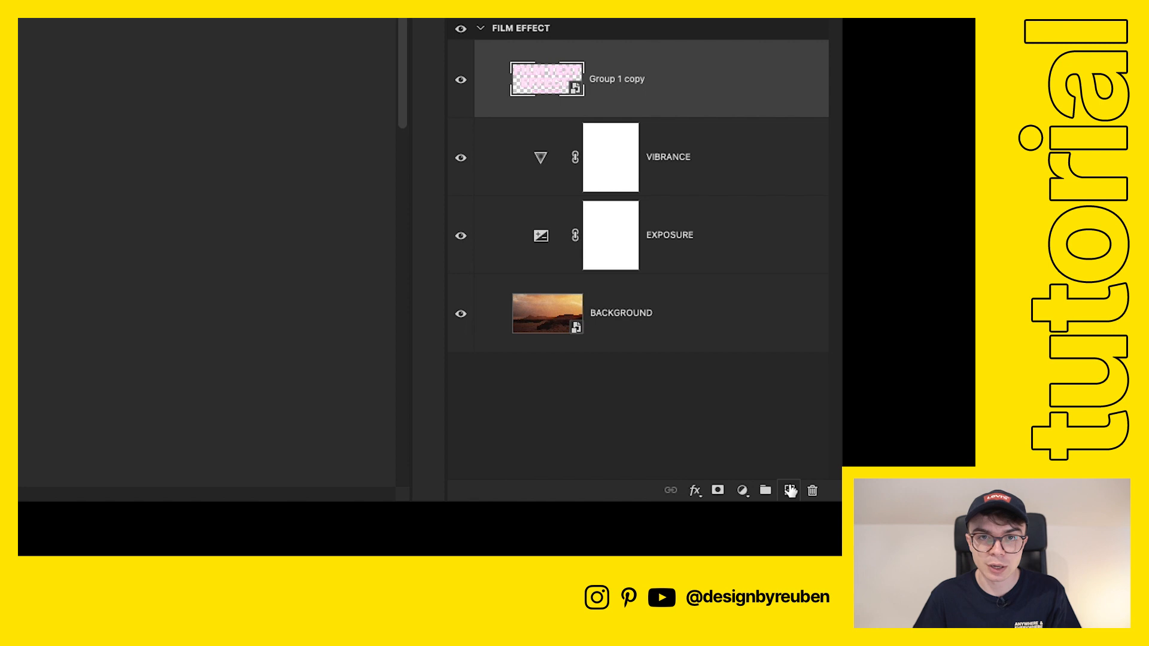
# Create a new layer above Group 1 copy and fill it with black (000000) using the Paint Bucket.
pyautogui.click(790, 491)
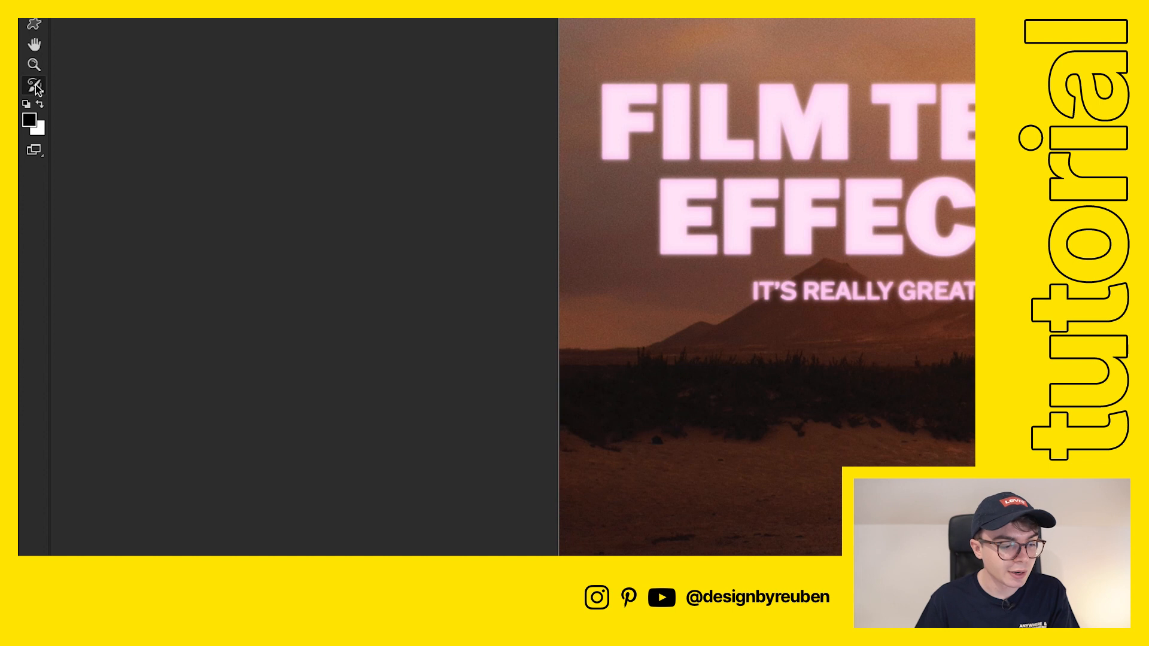
pyautogui.rightClick(34, 88)
pyautogui.click(130, 518)
pyautogui.click(29, 119)
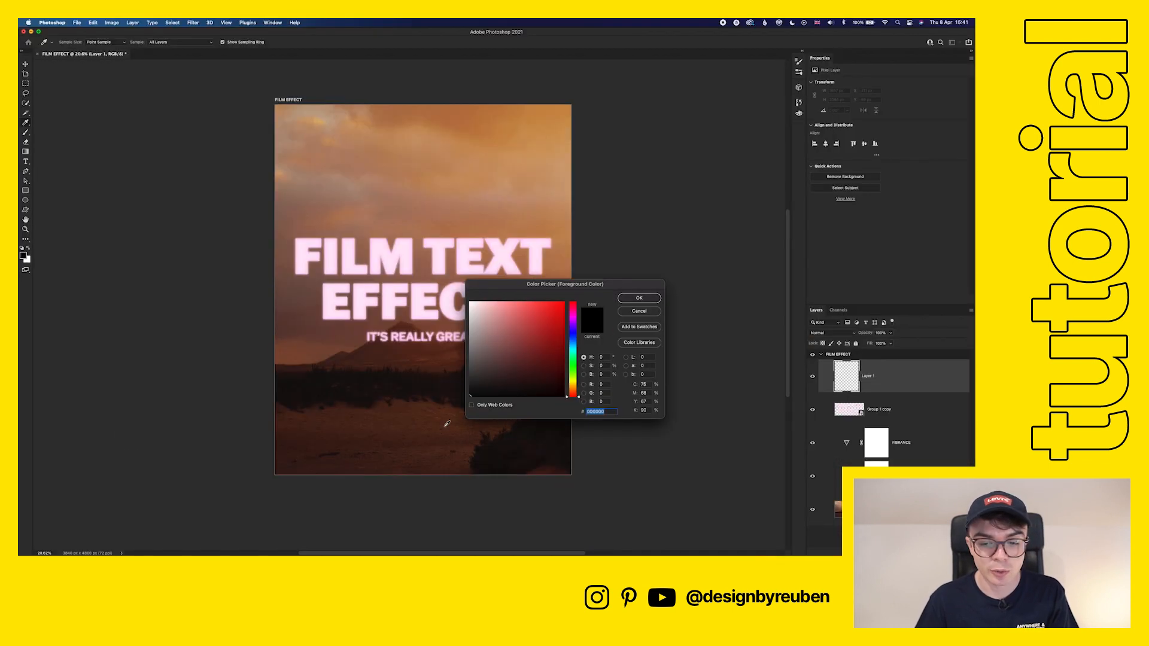
pyautogui.click(638, 298)
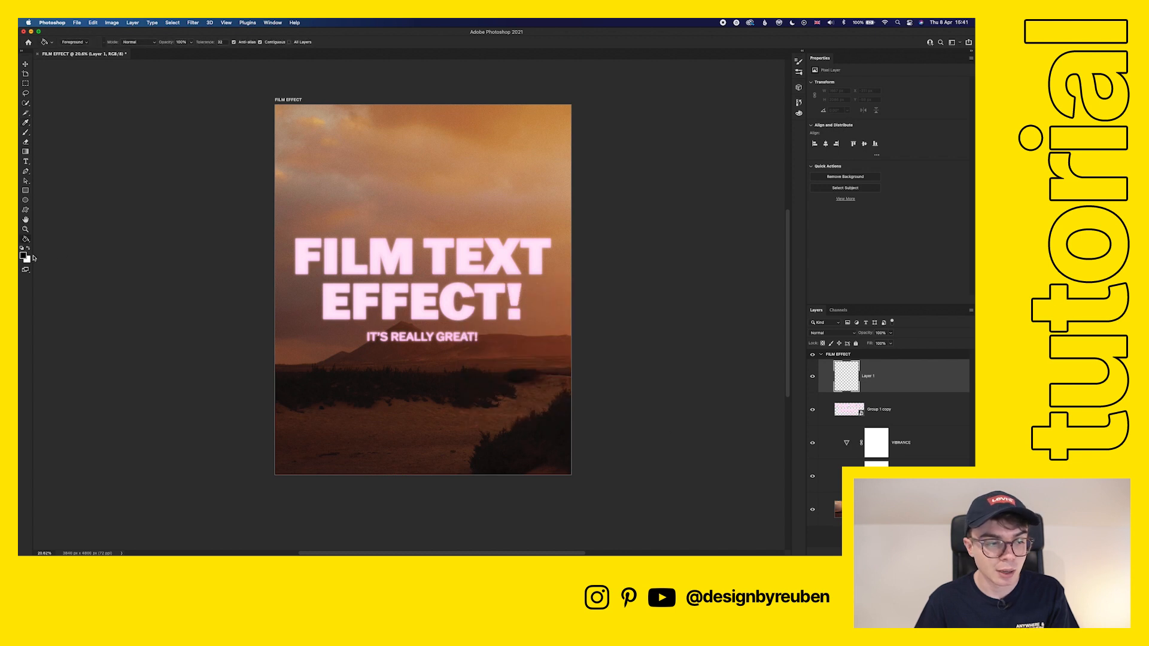
pyautogui.click(347, 372)
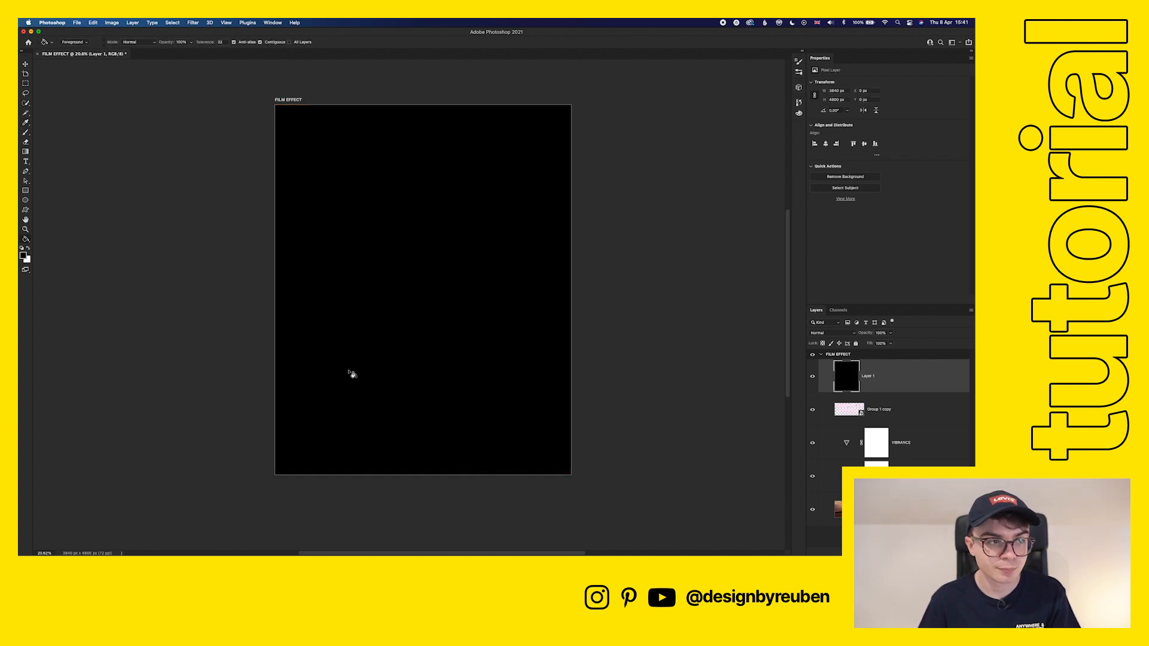
# Apply the Add Noise filter to the black layer with amount 40%, Gaussian distribution and Monochromatic enabled.
pyautogui.click(25, 63)
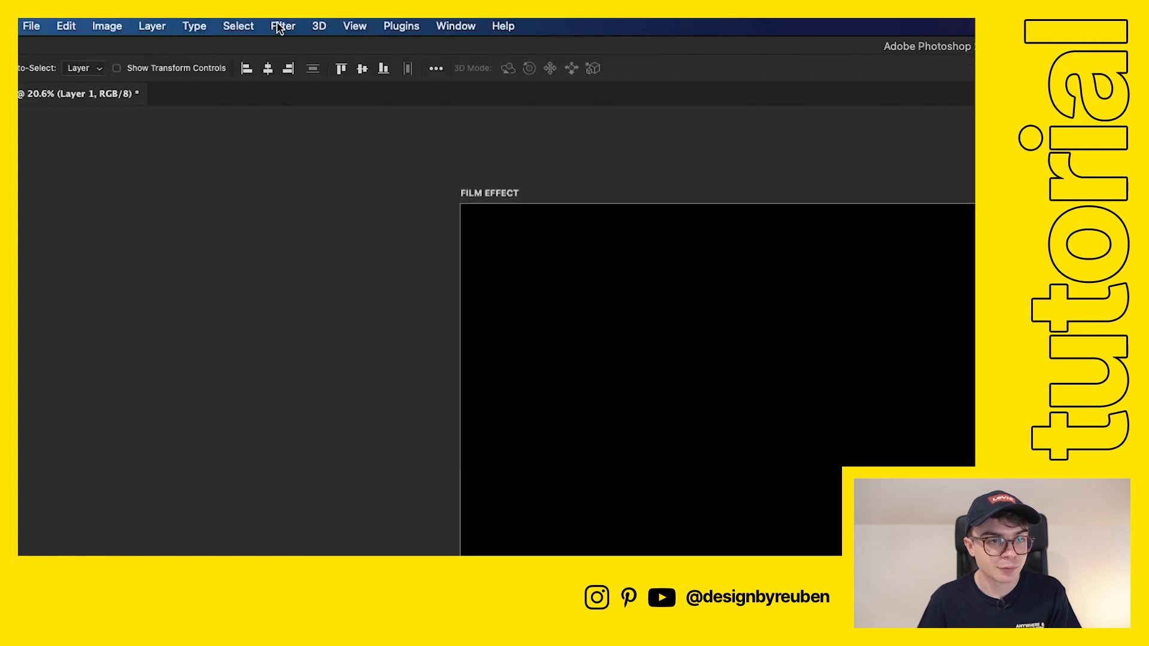
pyautogui.click(193, 22)
pyautogui.moveTo(213, 151)
pyautogui.click(541, 308)
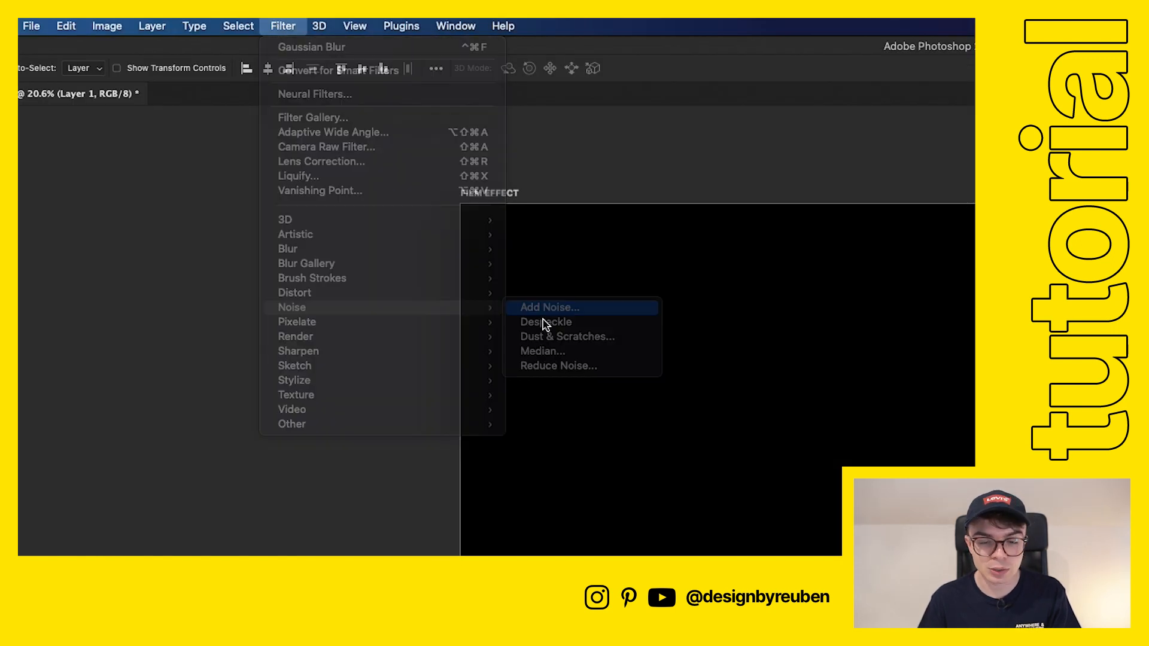
pyautogui.write('40')
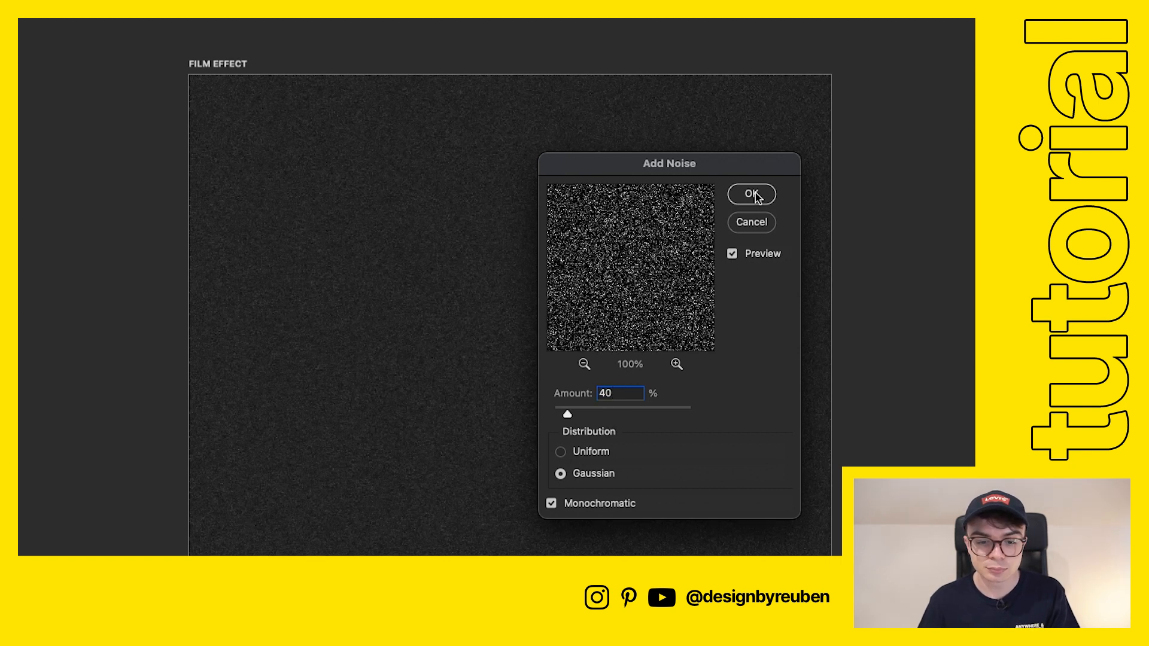
pyautogui.click(754, 195)
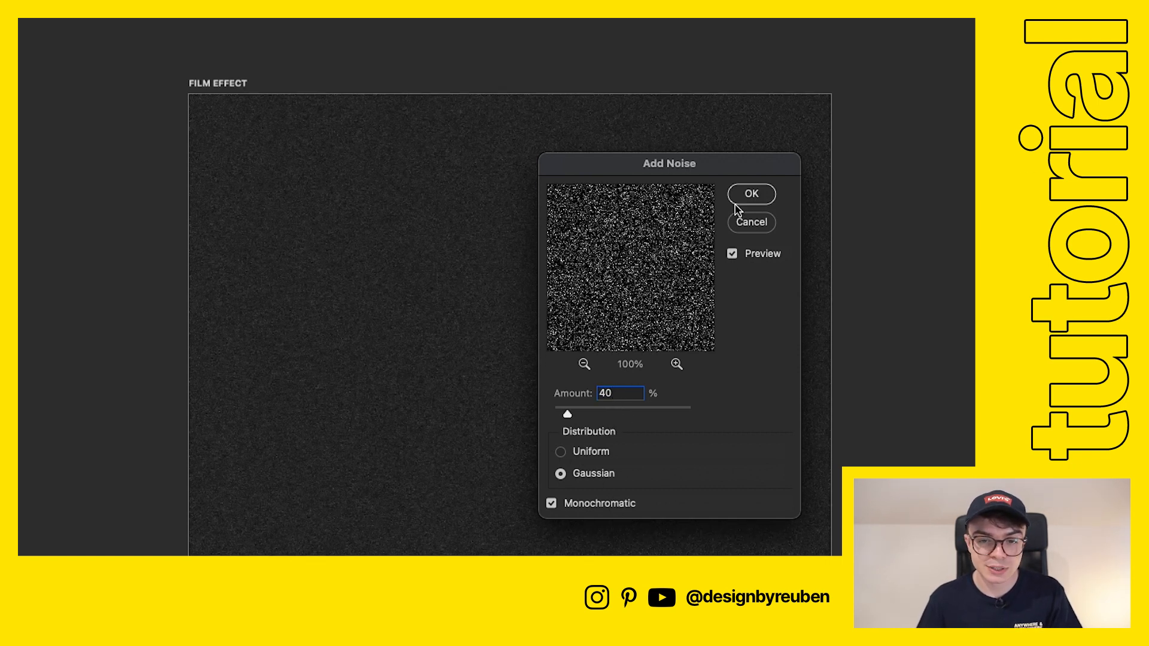
pyautogui.click(742, 198)
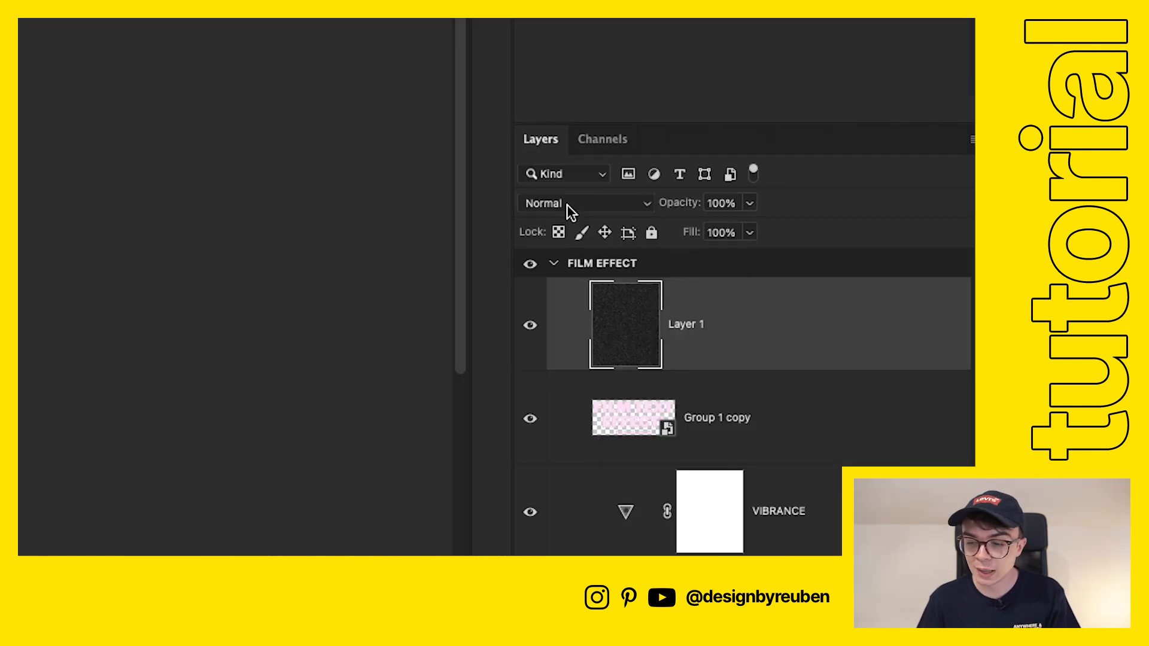
# Set the noise layer's blend mode to Linear Dodge (Add) and its opacity to 30%.
pyautogui.click(566, 205)
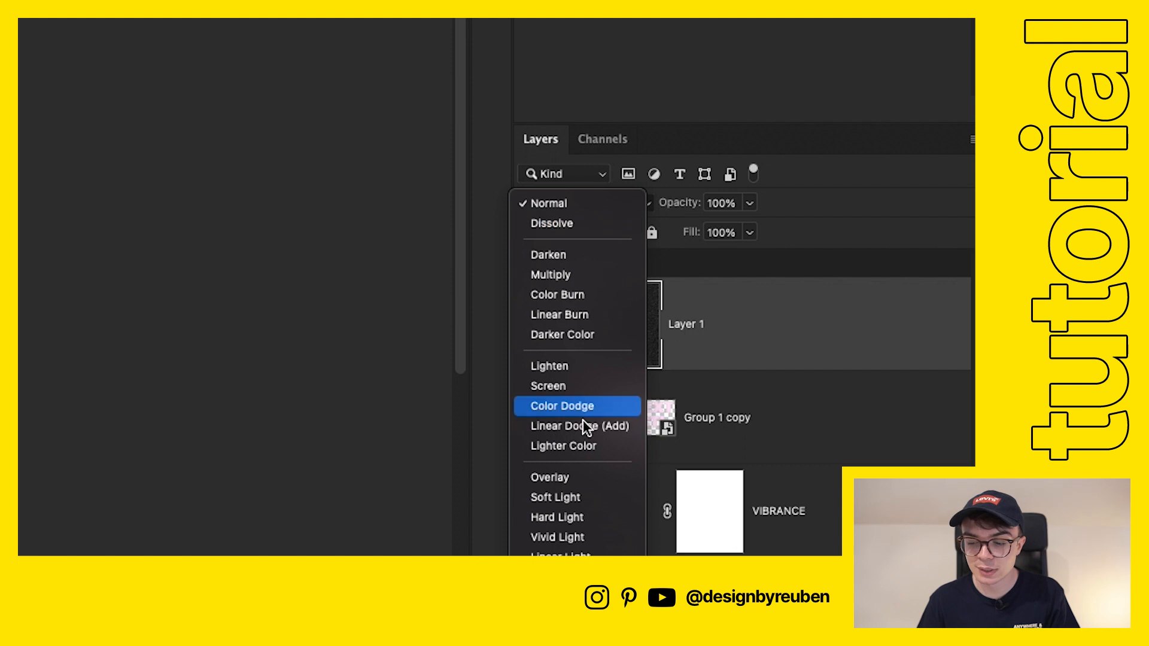
pyautogui.click(583, 425)
pyautogui.click(729, 203)
pyautogui.write('3')
pyautogui.write('0')
pyautogui.press('Return')
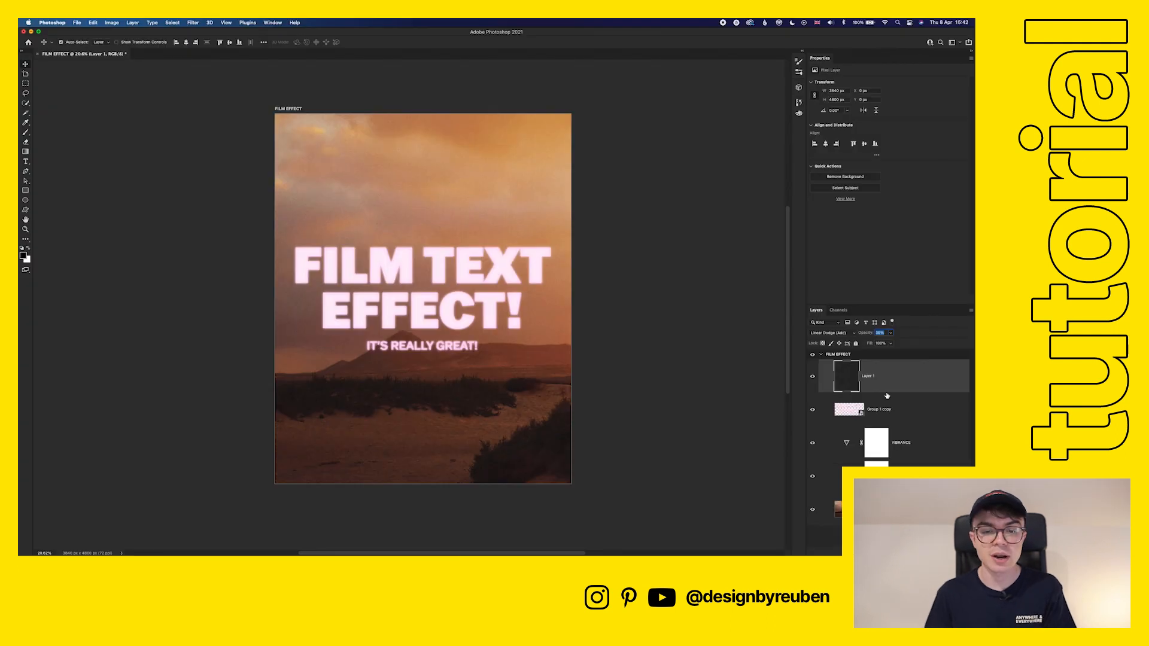